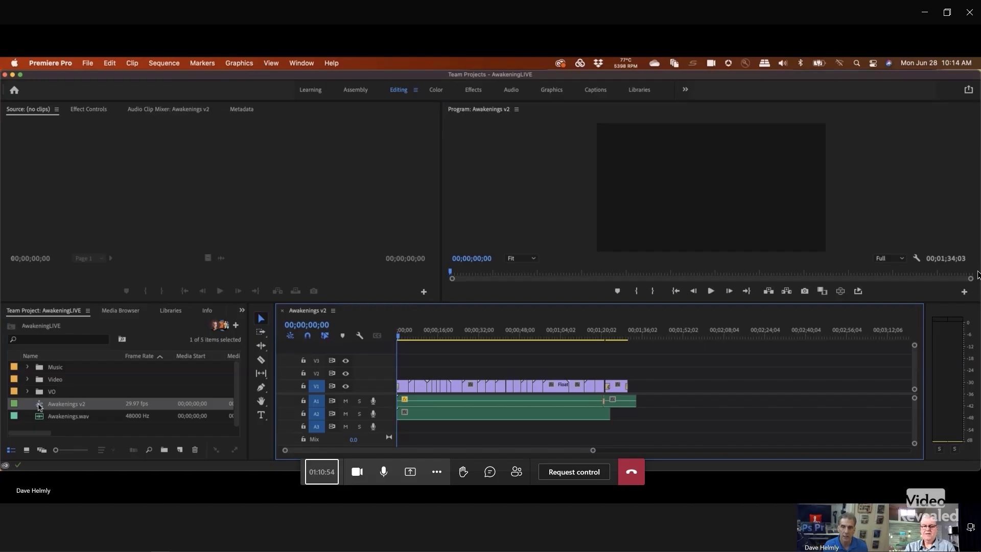
Step: Expand the Video 1 track to show thumbnails and move the playhead near the sequence start
double_click(386, 389)
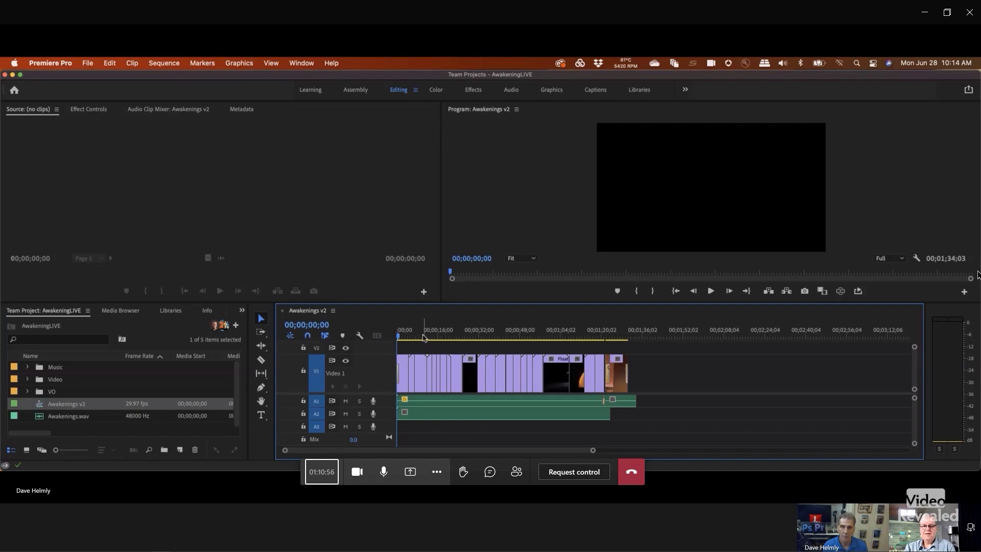
click(403, 335)
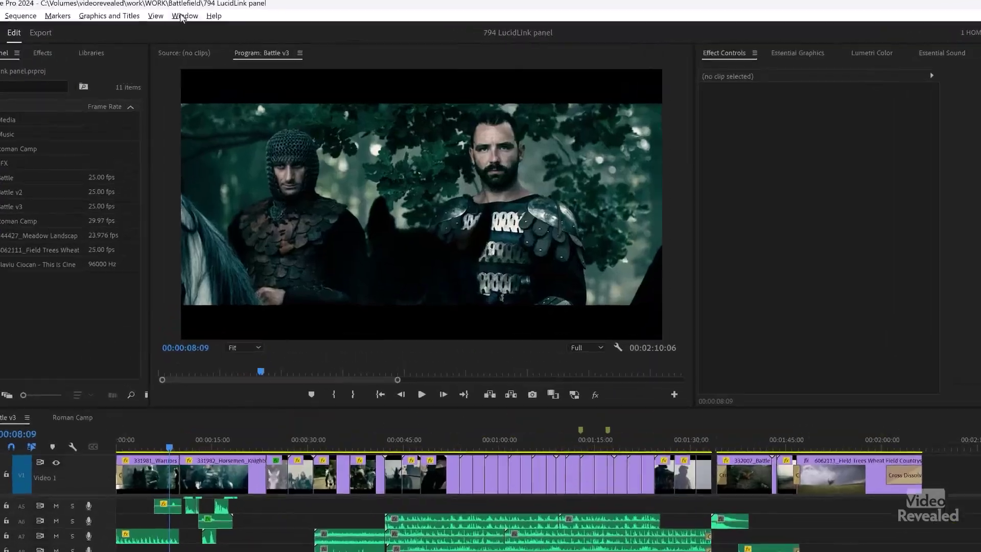
Step: Open LucidLink from Window > Extensions and enlarge it to show 3.59 GB pinned of 20.00 GB
click(183, 16)
mouse_move(236, 66)
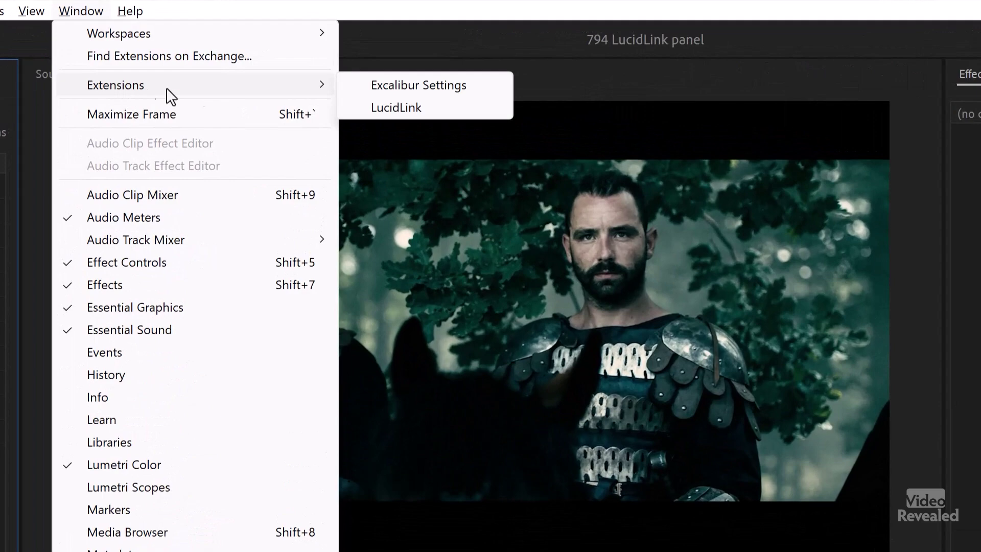
click(428, 108)
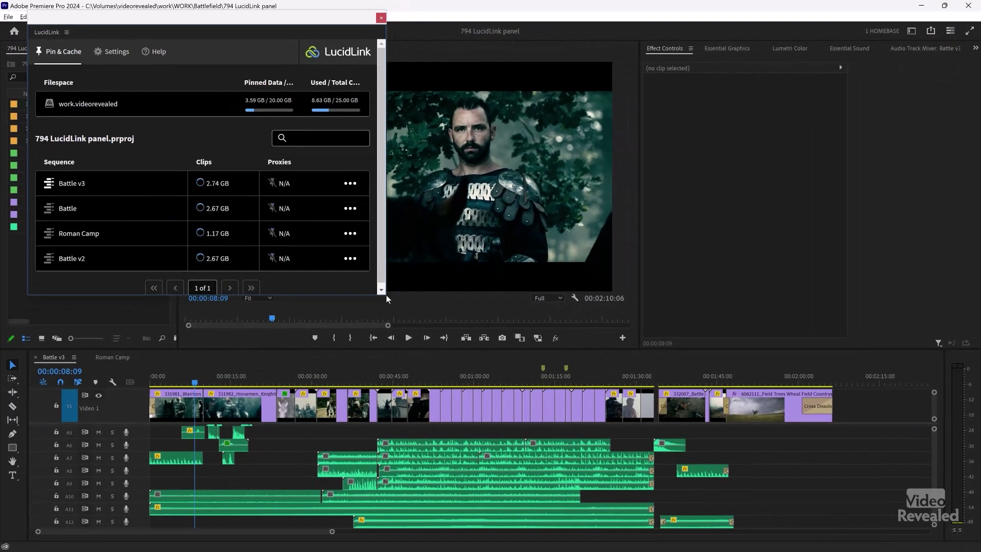
drag(387, 299, 518, 416)
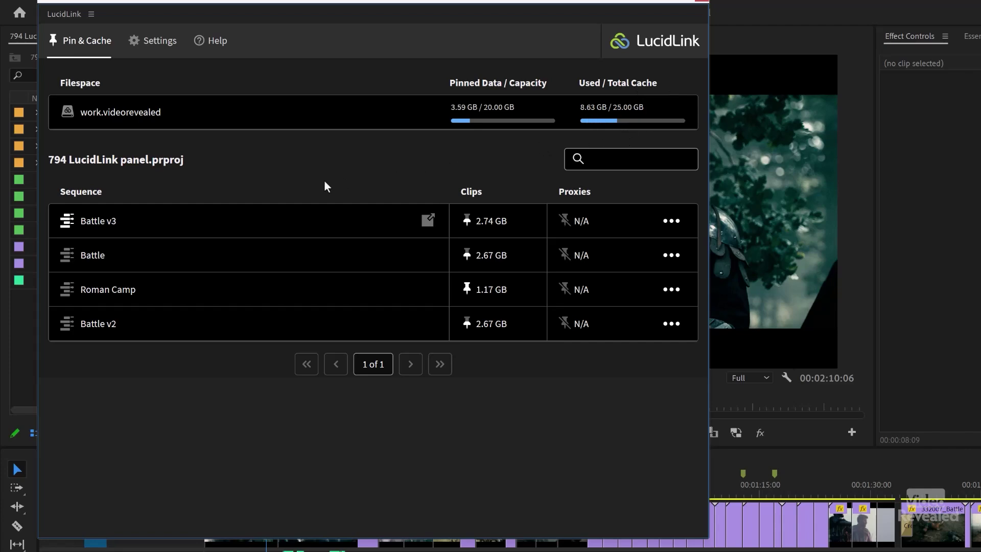
Step: Dock the LucidLink panel right, switch Roman Camp then Battle v3, and show Battle v3's pin options
drag(321, 3, 623, 18)
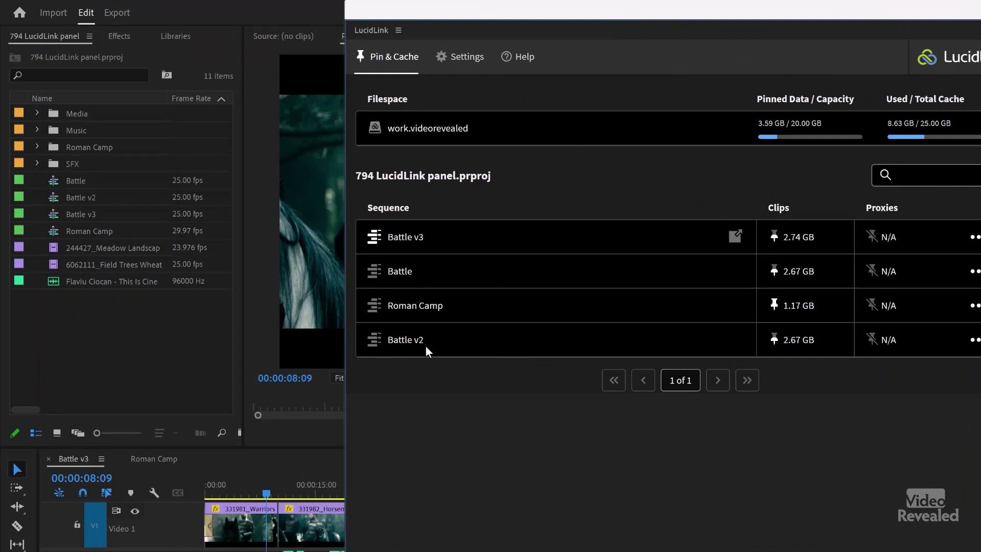
click(155, 460)
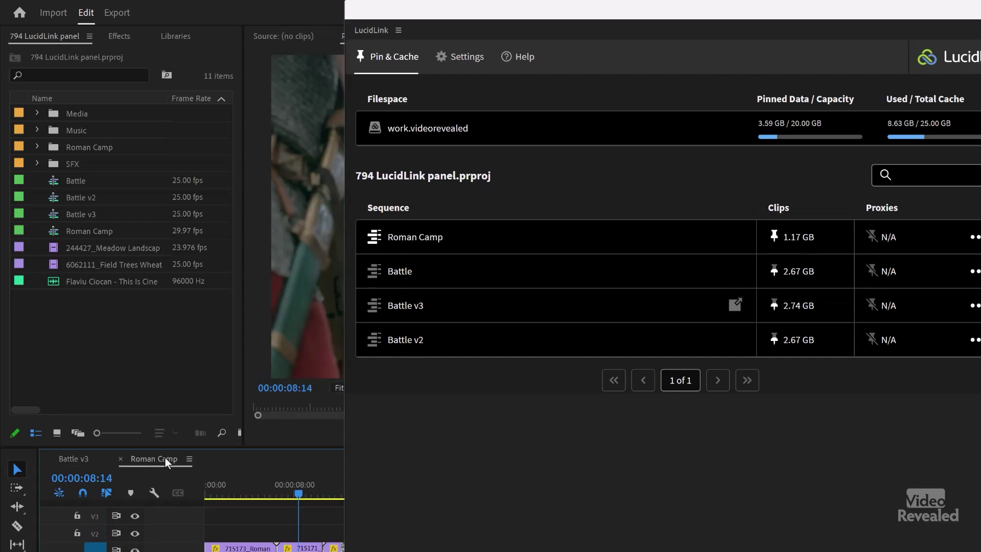
click(77, 459)
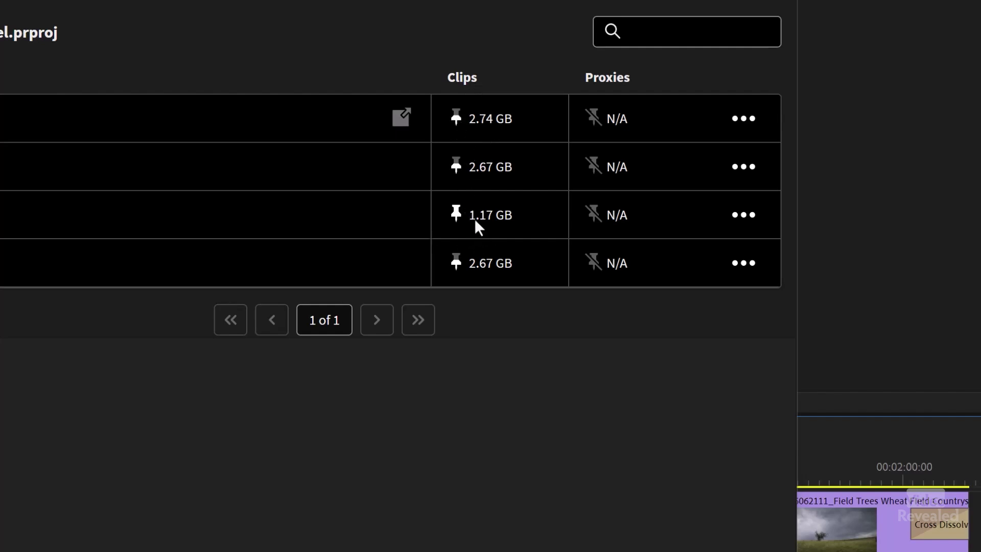
click(742, 121)
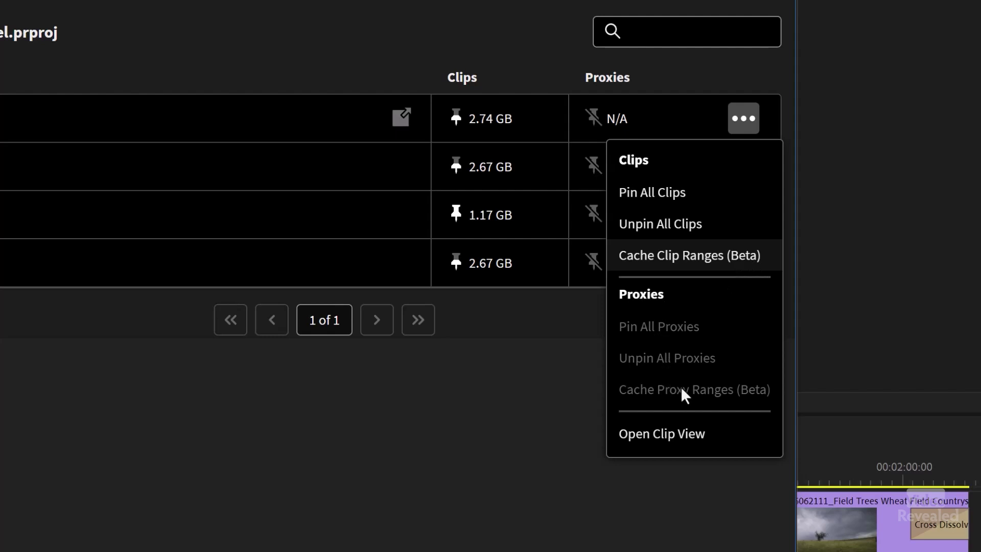
Step: Open Clip View for Battle v3 and page forward through its clip list
click(649, 433)
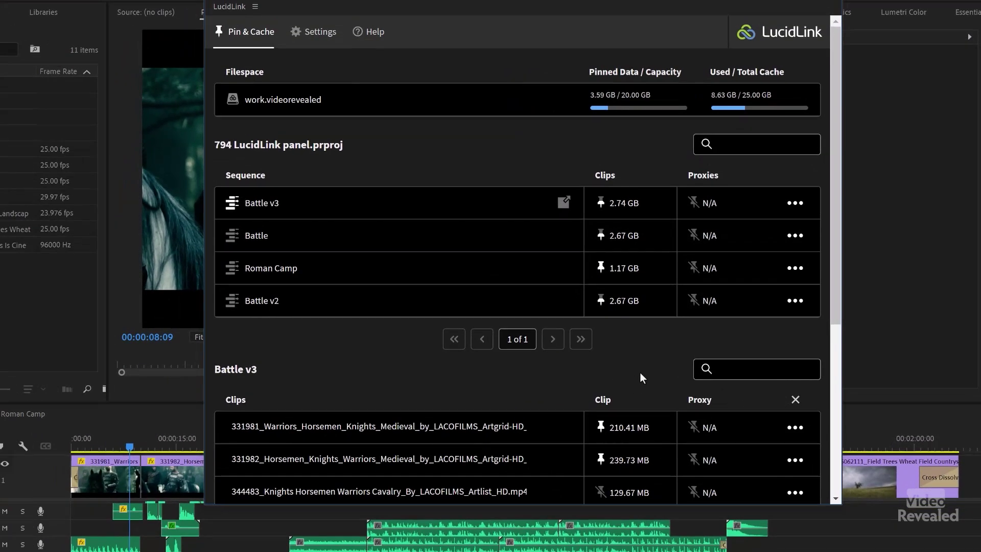
scroll(641, 373, down, 2)
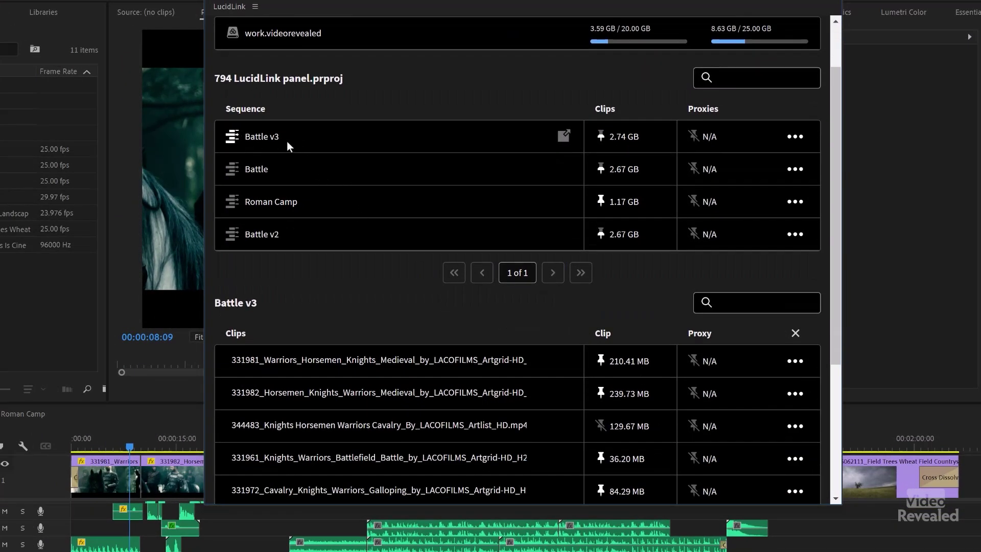
scroll(484, 320, down, 6)
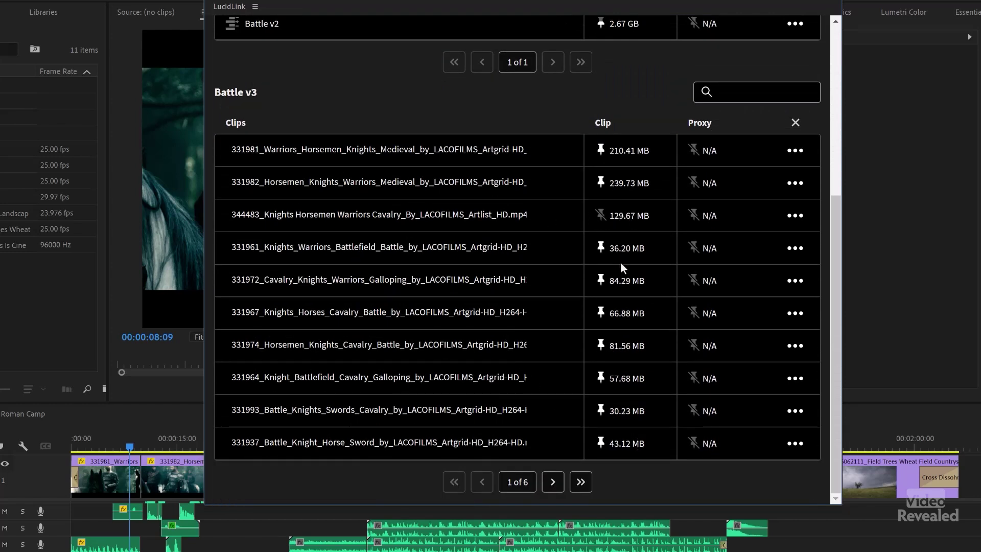
click(556, 481)
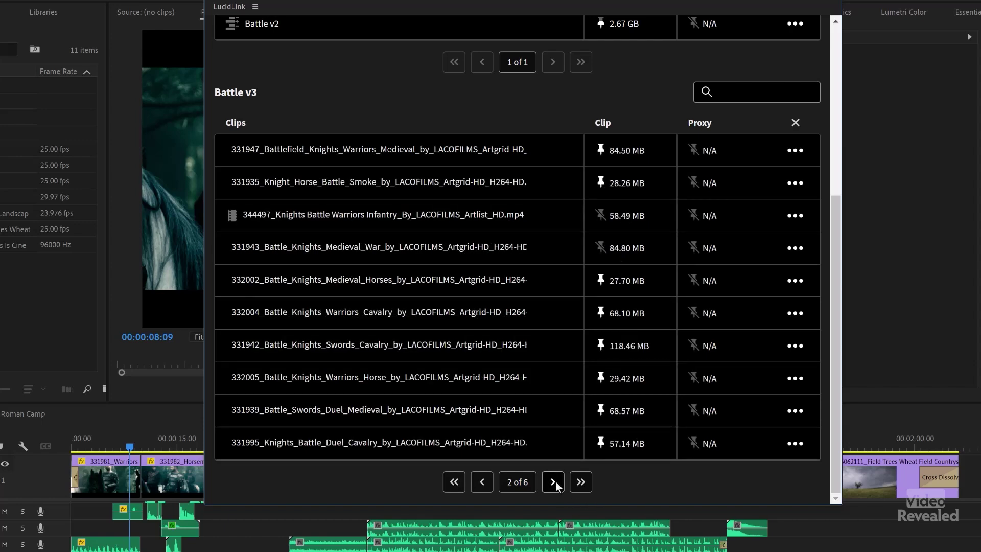
click(556, 481)
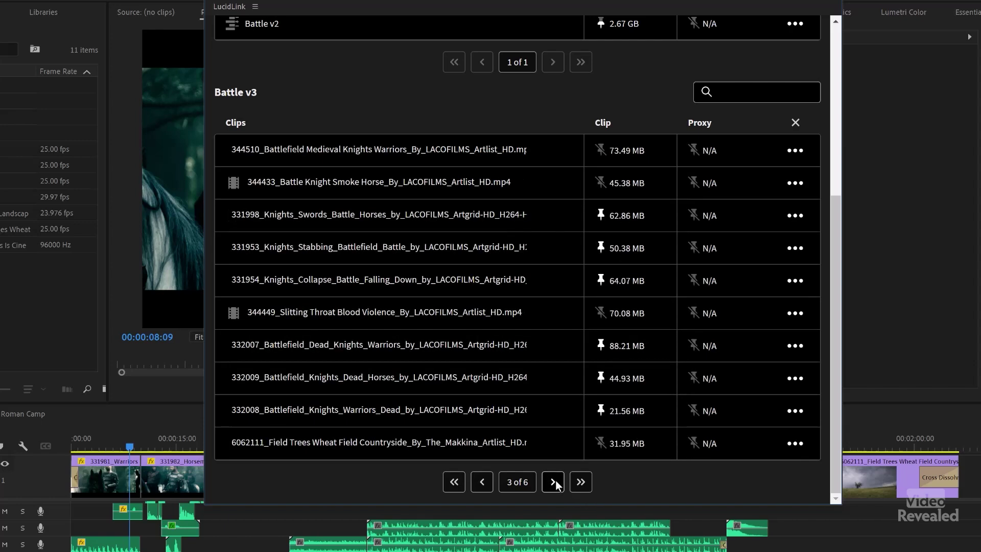
click(556, 480)
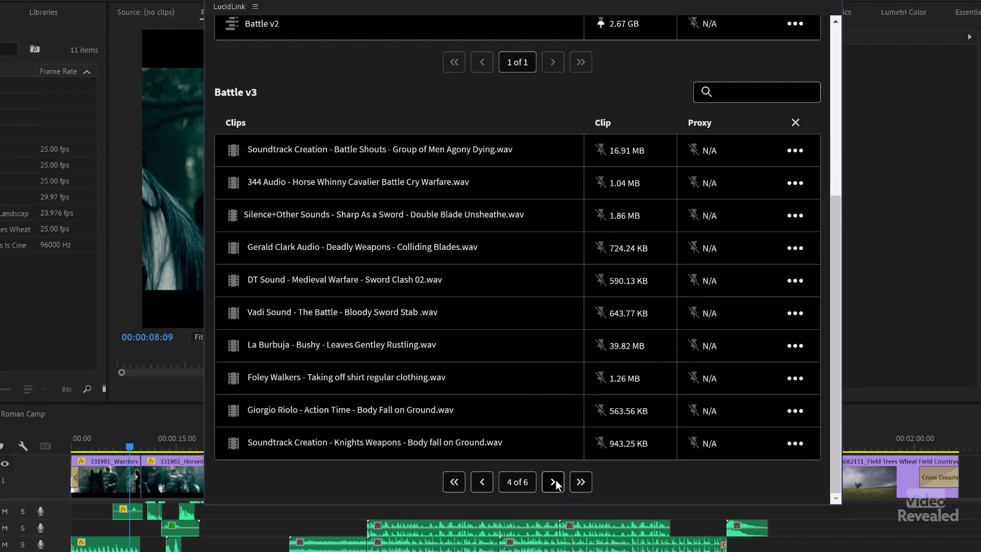
click(551, 484)
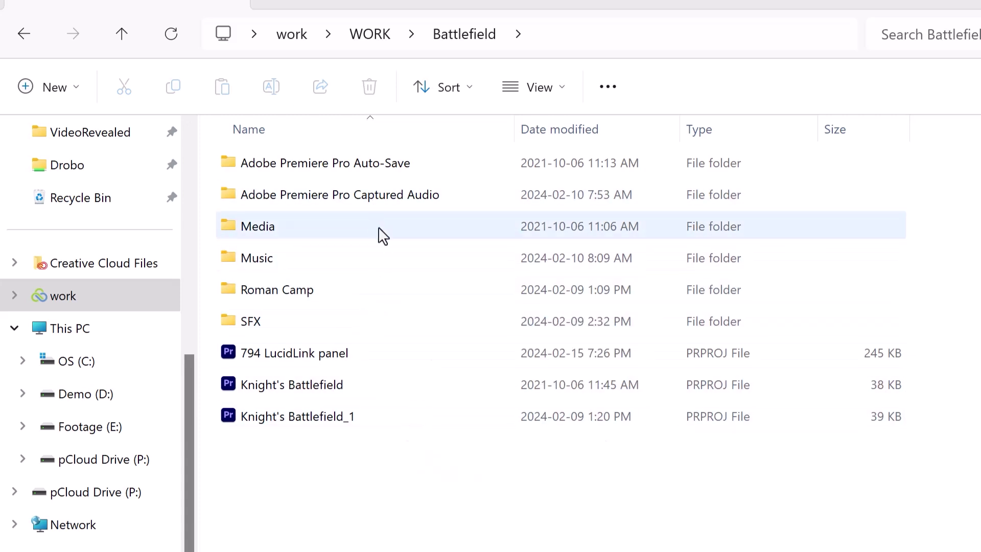
mouse_move(398, 263)
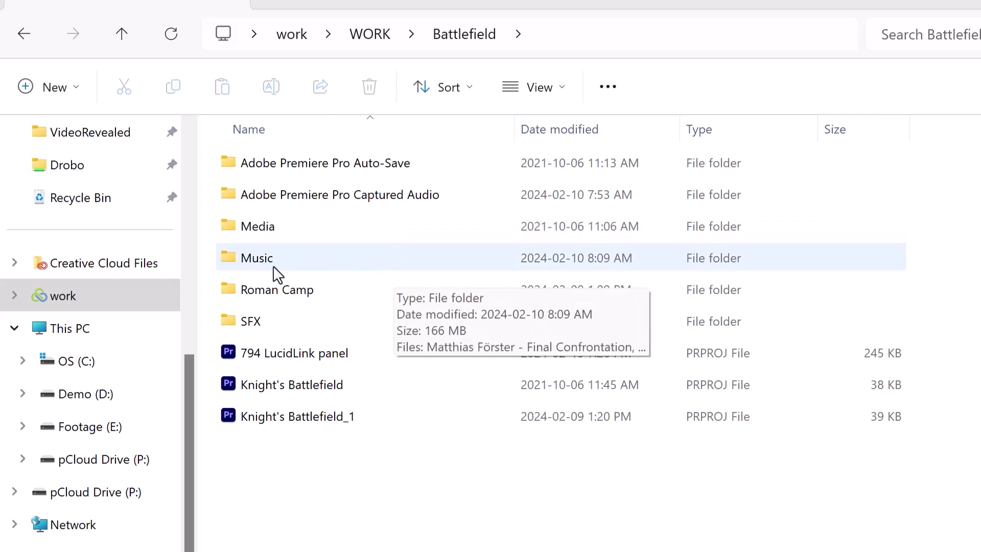
shift+right_click(276, 290)
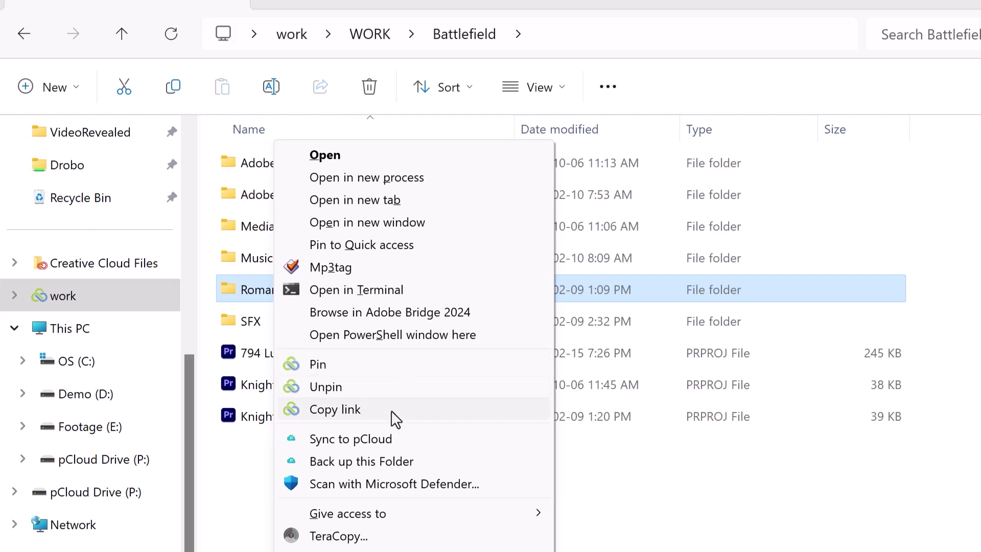
click(236, 517)
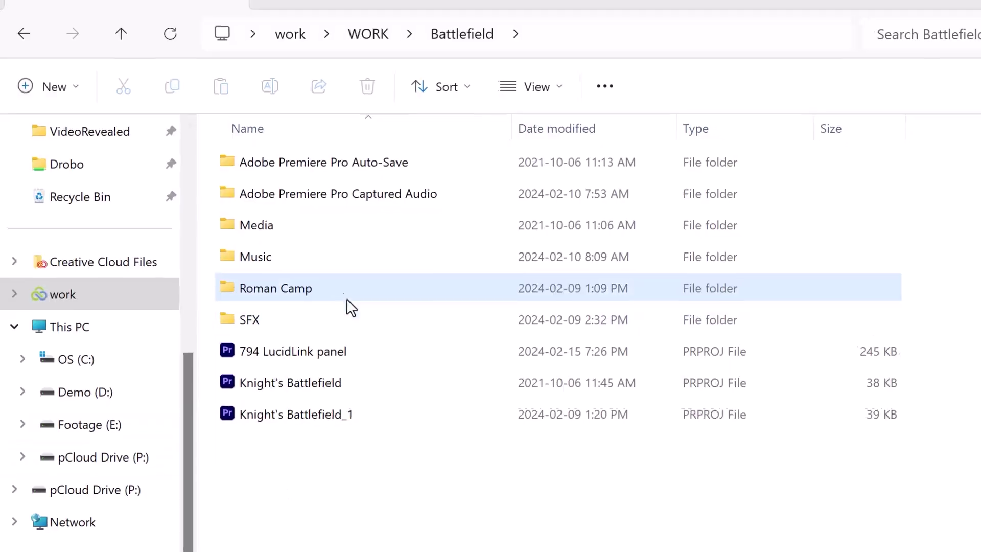
right_click(252, 247)
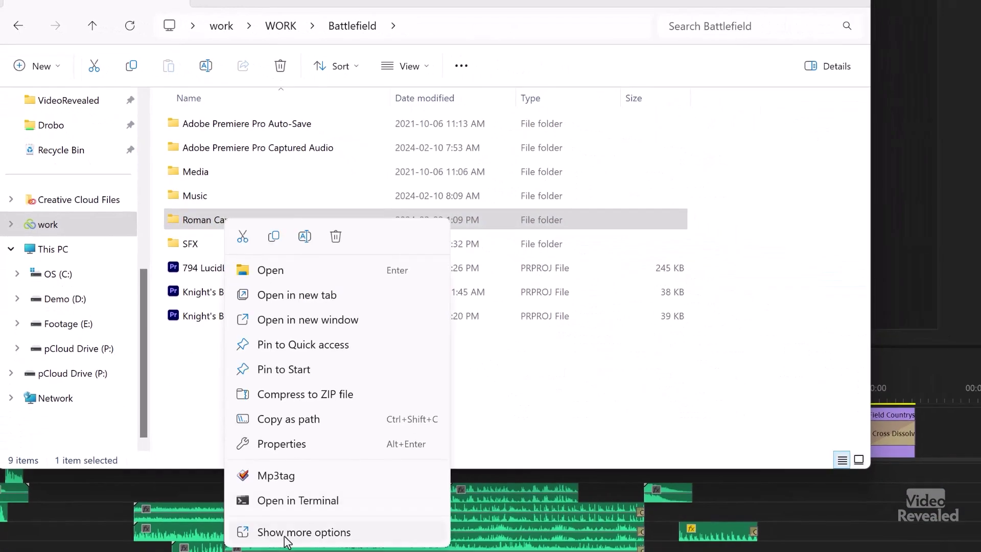
click(333, 533)
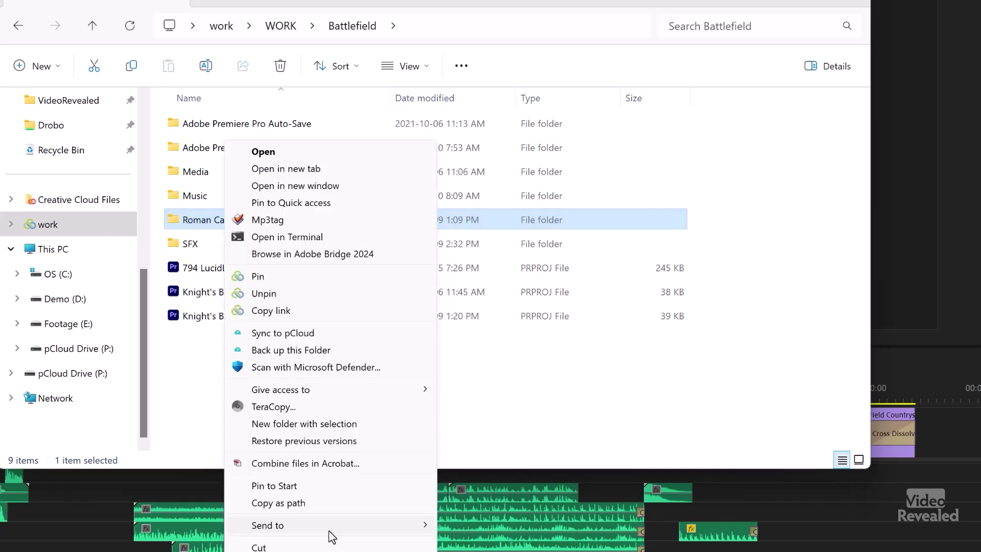
click(199, 399)
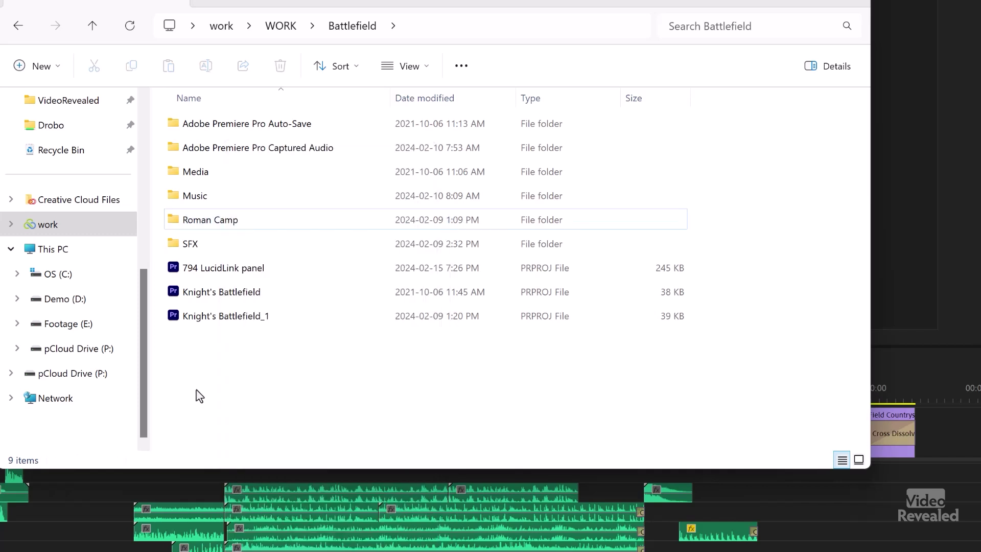
right_click(193, 224)
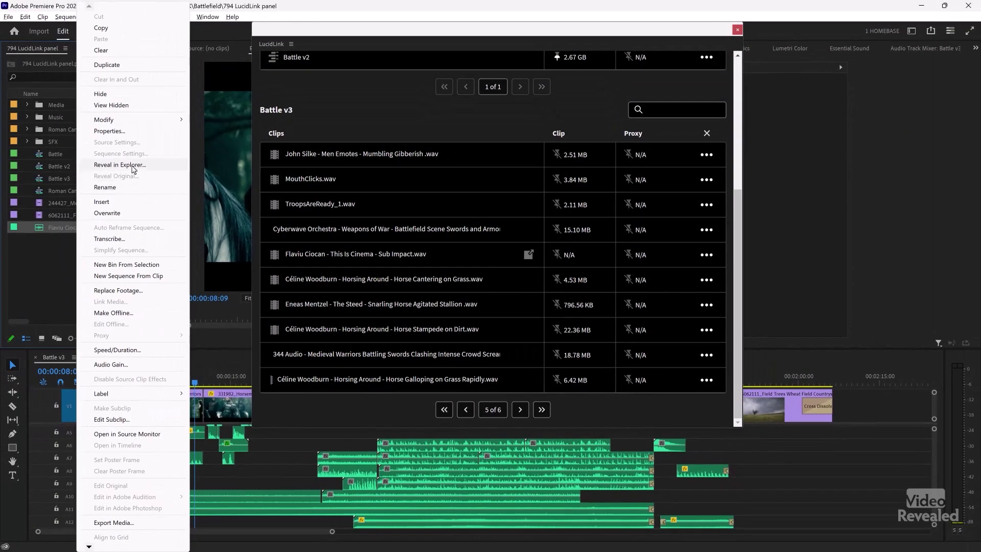
Step: Reveal the Sub Impact .wav clip from page 5 of 6 in File Explorer
click(133, 166)
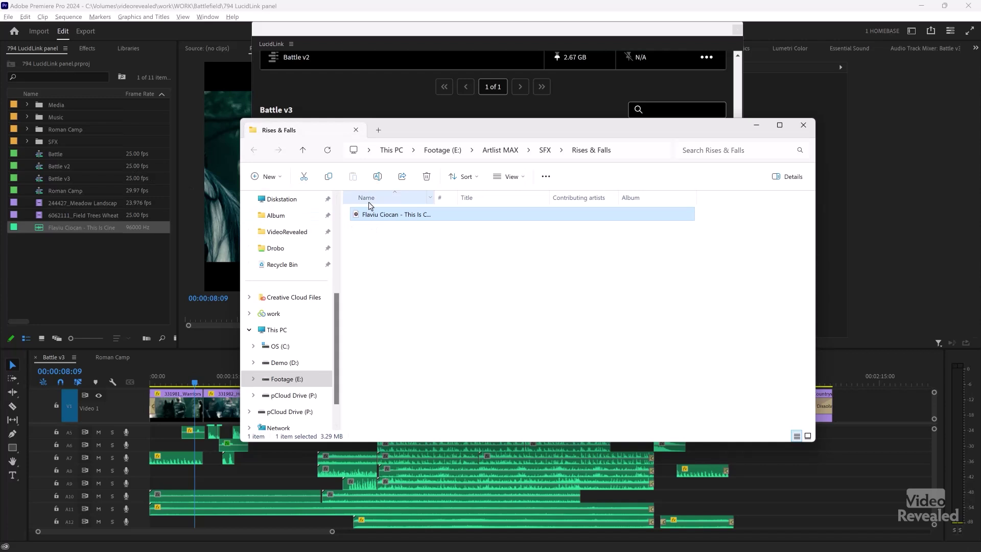
Step: Copy the Sub Impact file into work > Battlefield > SFX and close File Explorer
click(328, 178)
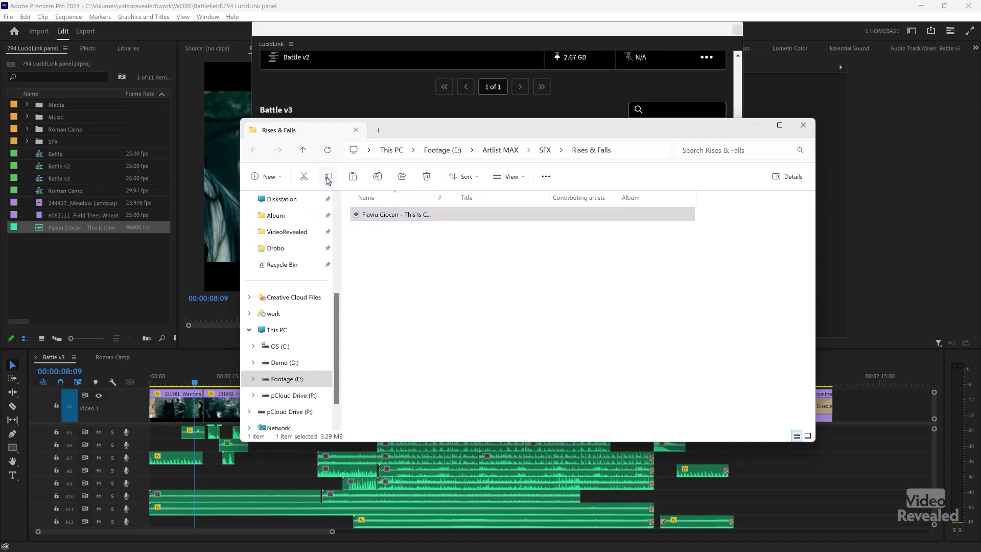
click(282, 313)
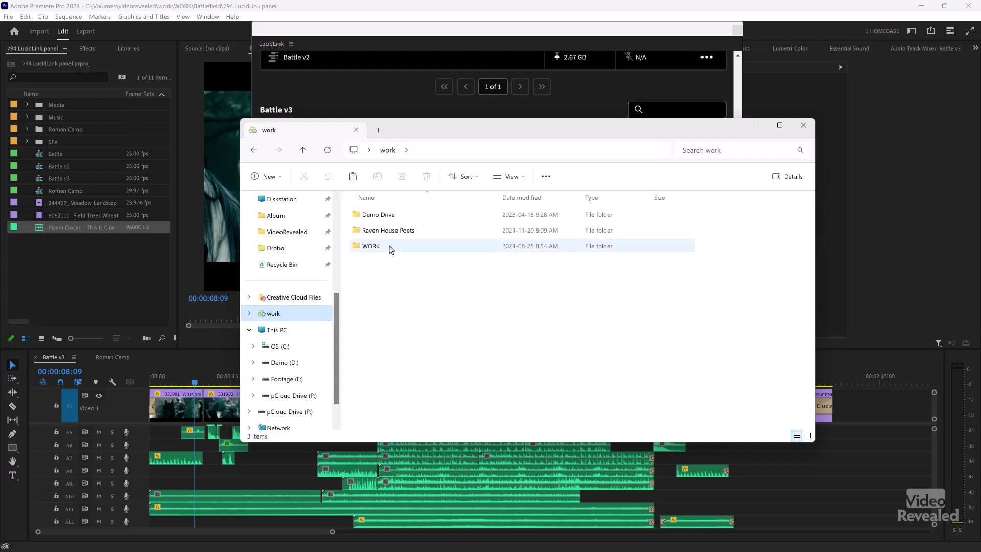
double_click(405, 216)
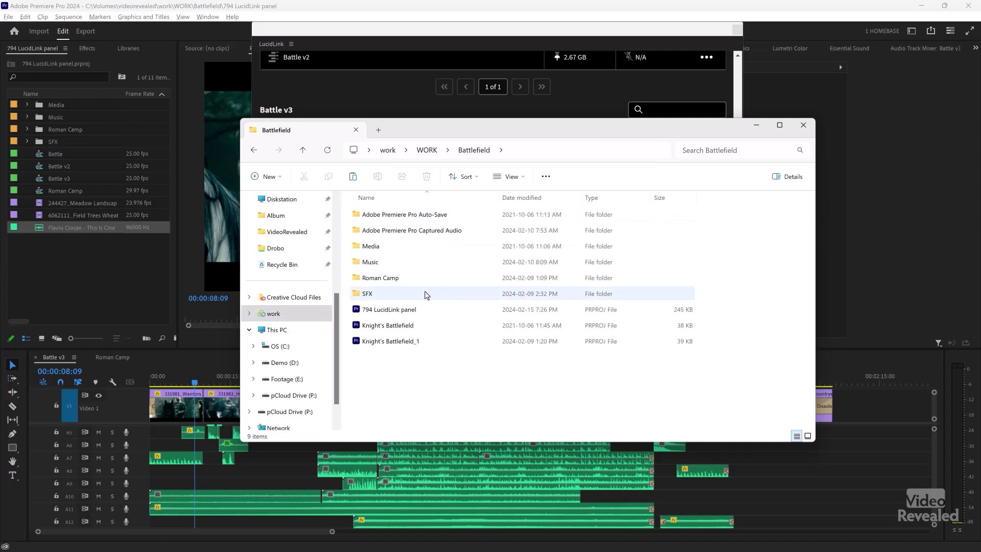
double_click(417, 293)
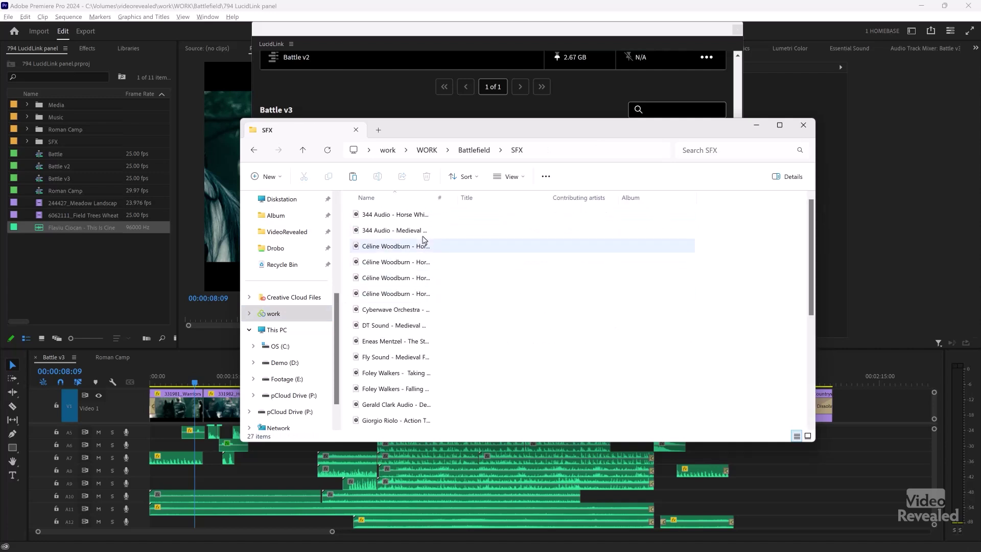
click(352, 178)
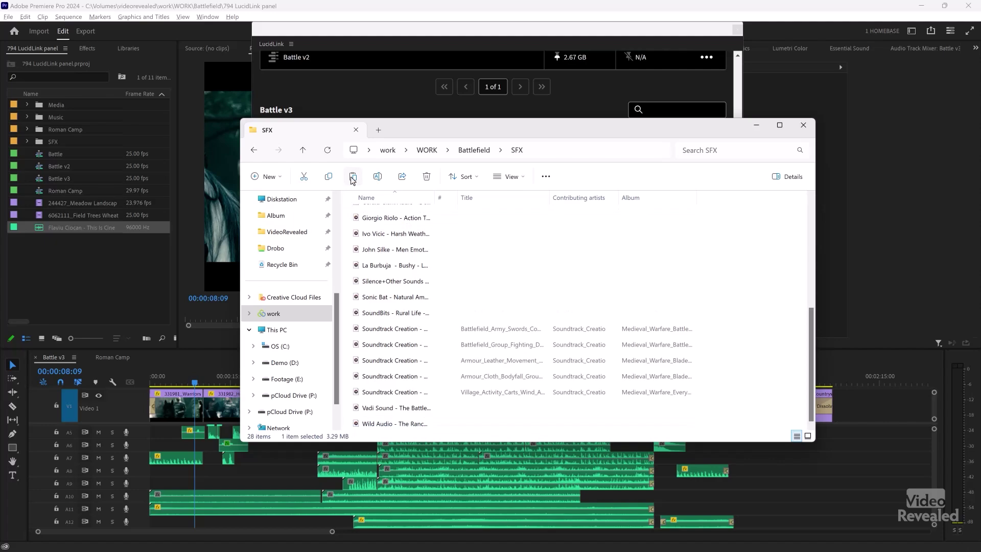
click(509, 12)
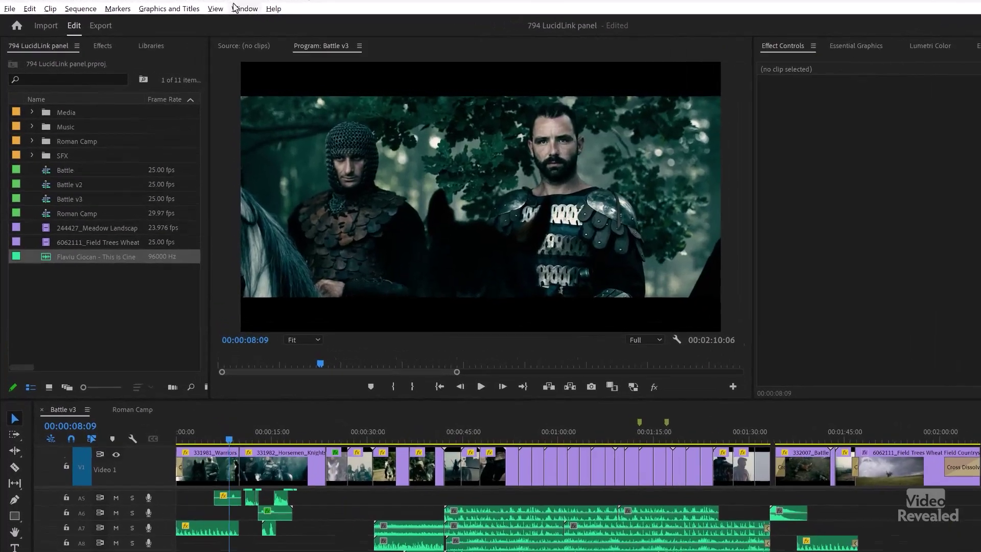
Step: Reopen the LucidLink panel from Window > Extensions
click(207, 17)
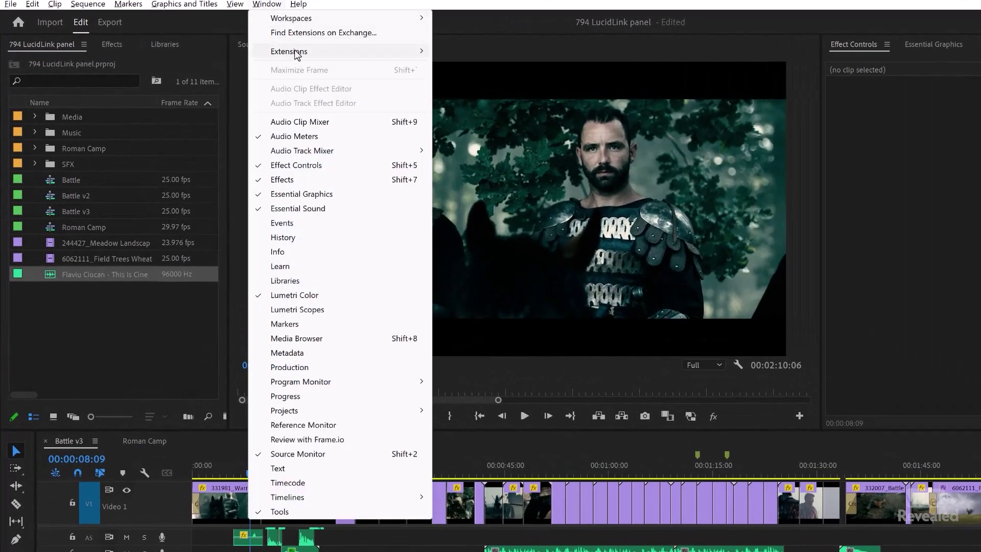
mouse_move(417, 55)
click(479, 66)
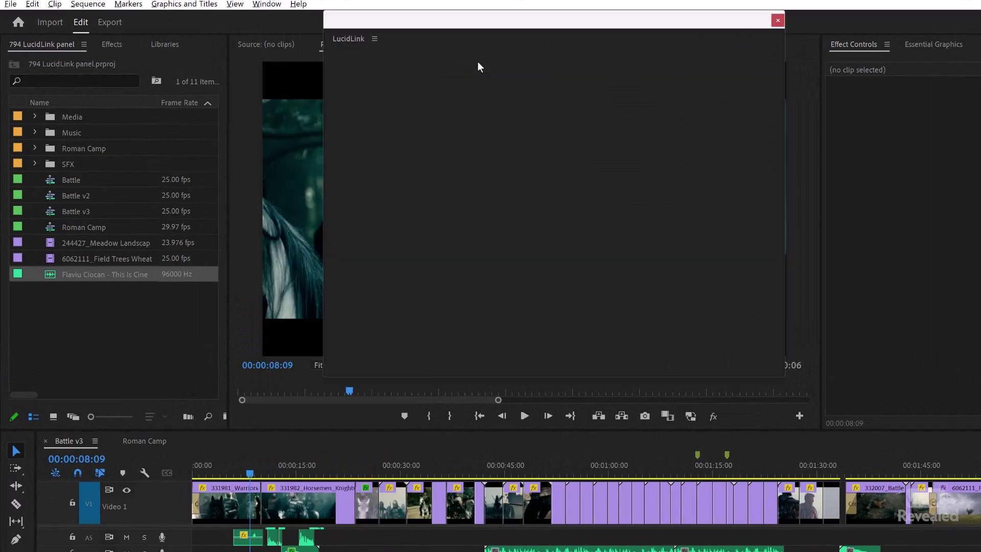
Step: Move the LucidLink panel left, enlarge it, and open Clip View for Battle v3
drag(498, 26, 197, 24)
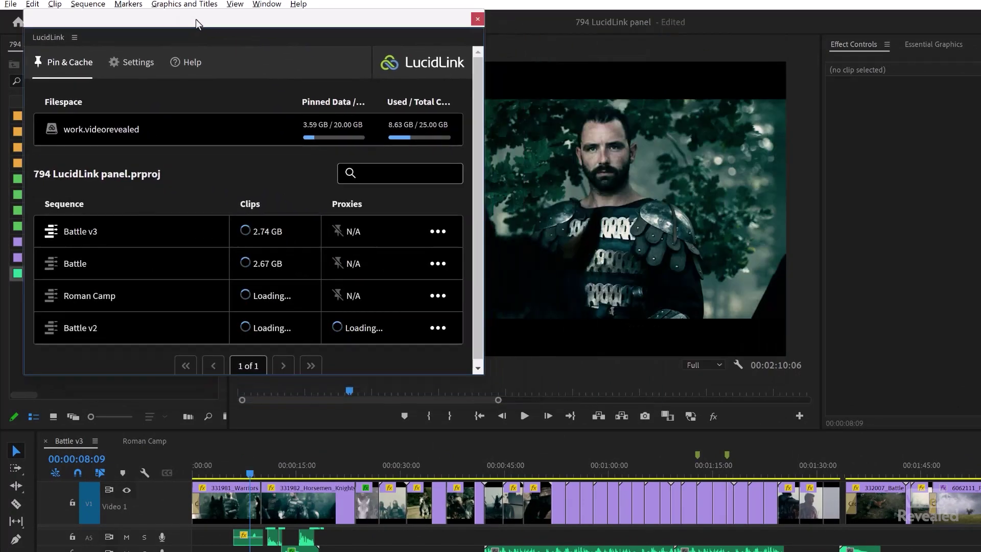
drag(476, 372, 722, 543)
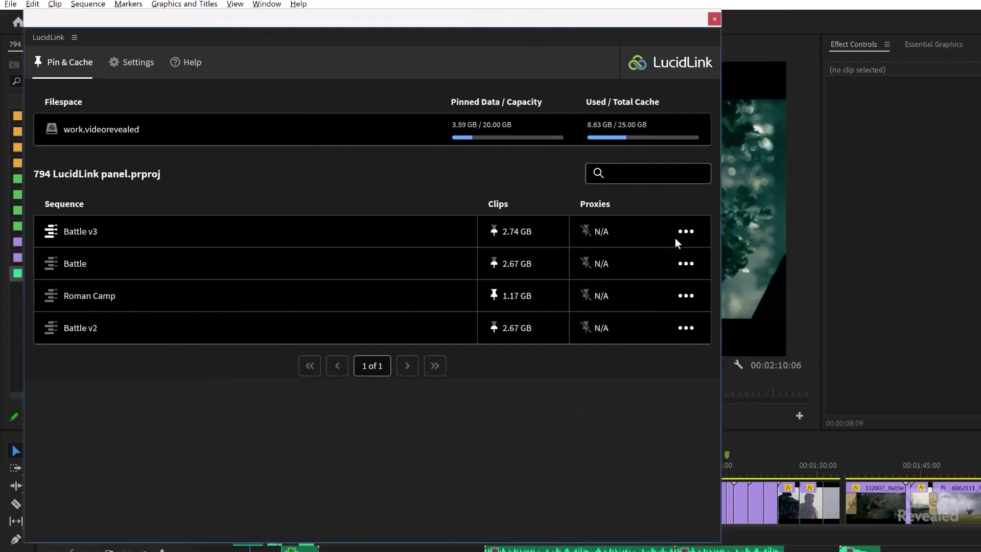
click(687, 232)
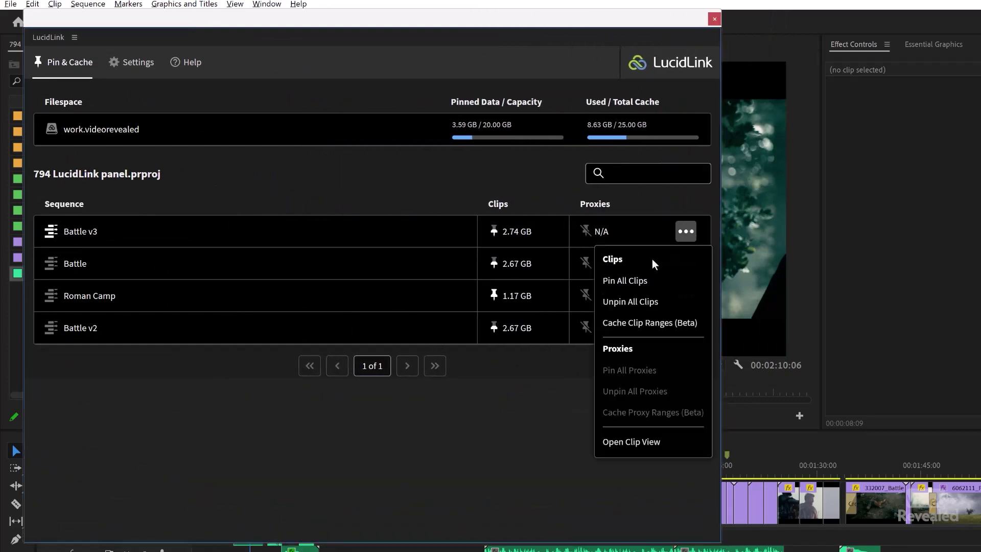
click(632, 441)
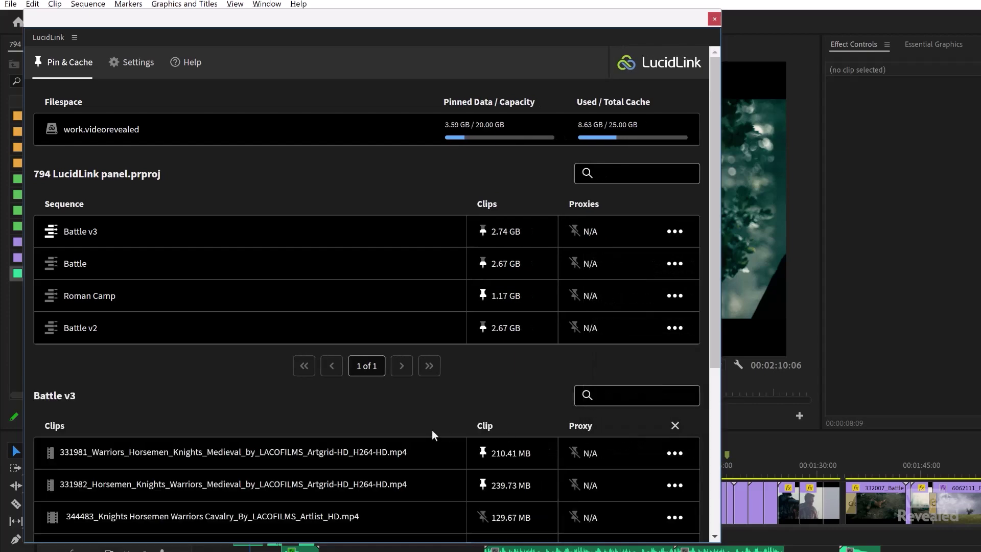
Step: Page the Battle v3 clip list forward to page 5 of 6, then scroll back up to the search box
scroll(447, 432, down, 5)
click(402, 520)
click(401, 519)
click(403, 521)
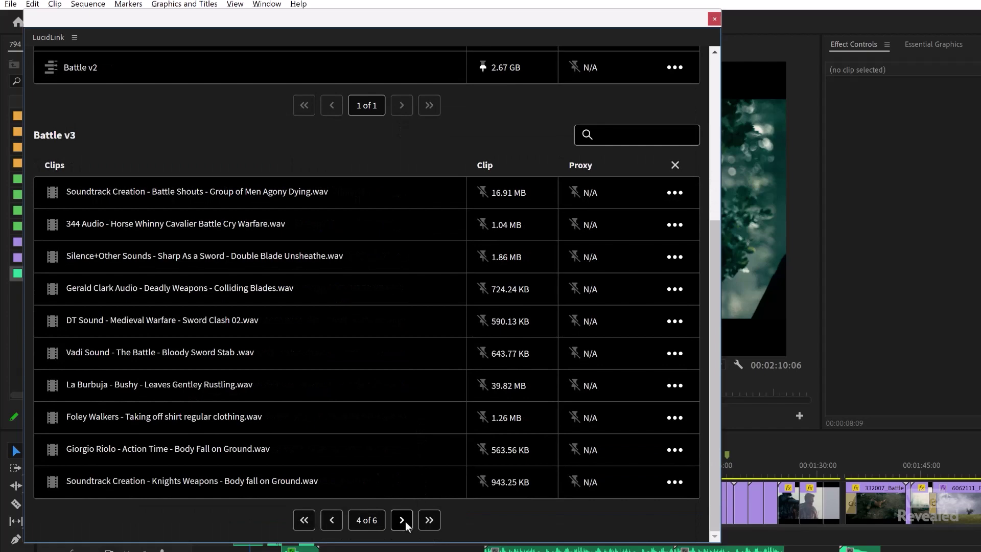
click(401, 521)
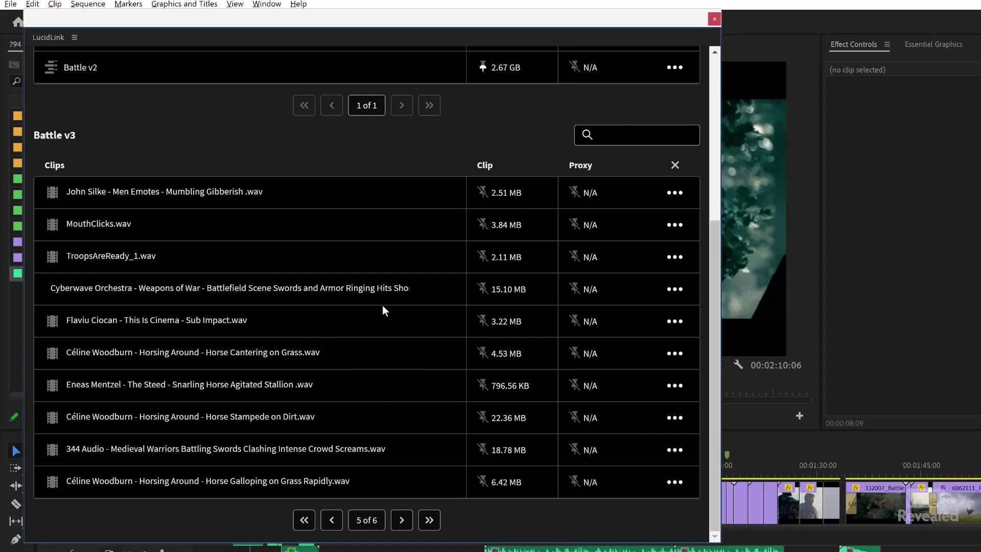
scroll(382, 386, up, 5)
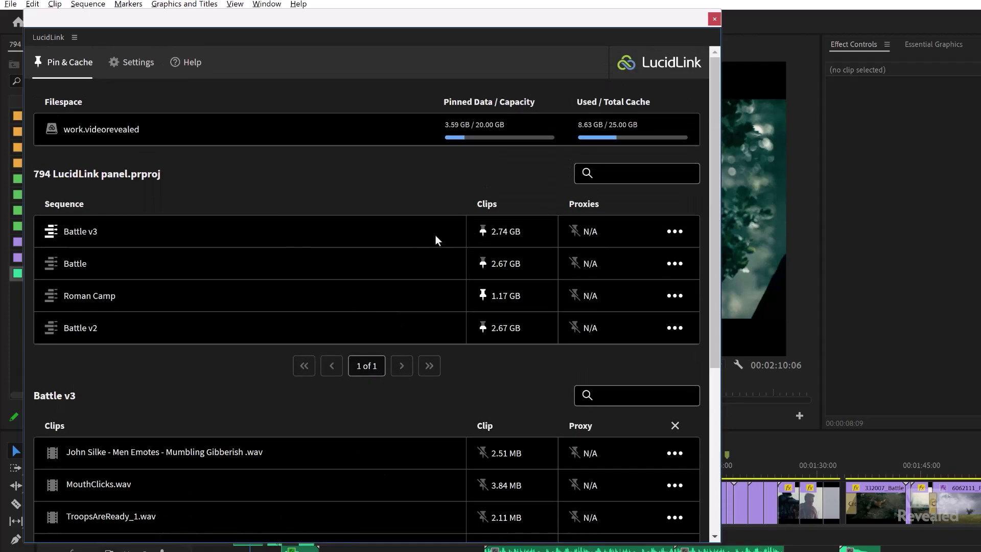
click(639, 396)
Step: Search 'troop', load TroopsAreReady_1.wav into the Source monitor, then clear the search
text(troop)
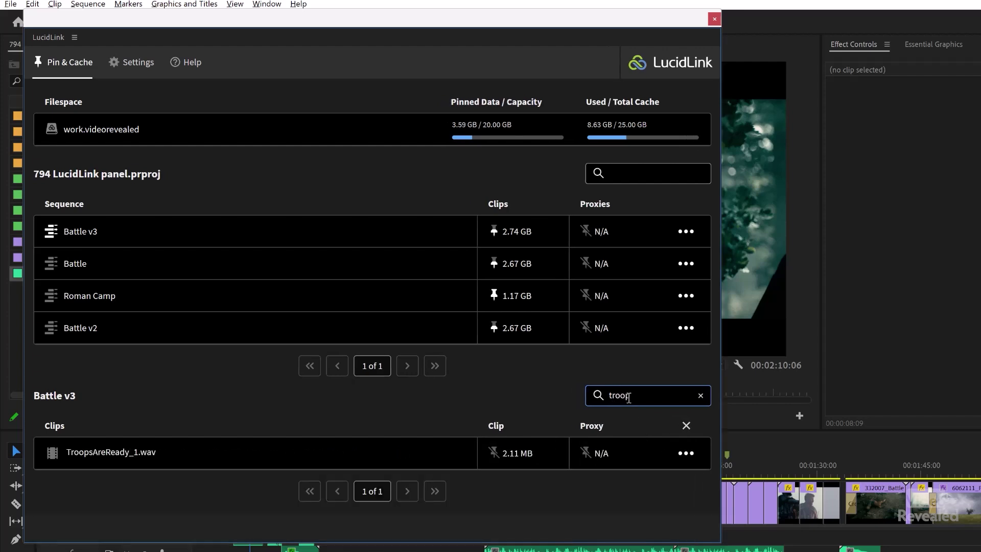
double_click(104, 452)
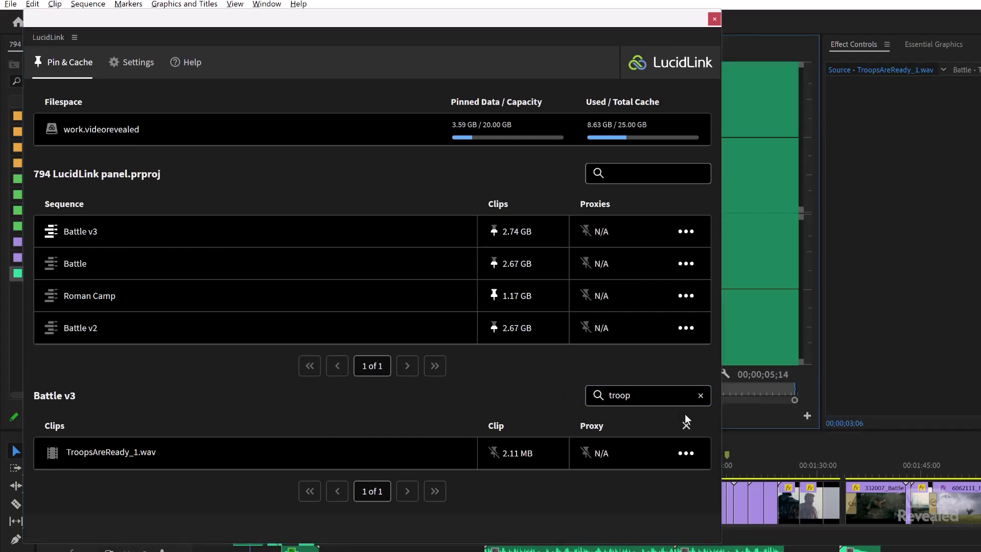
click(701, 395)
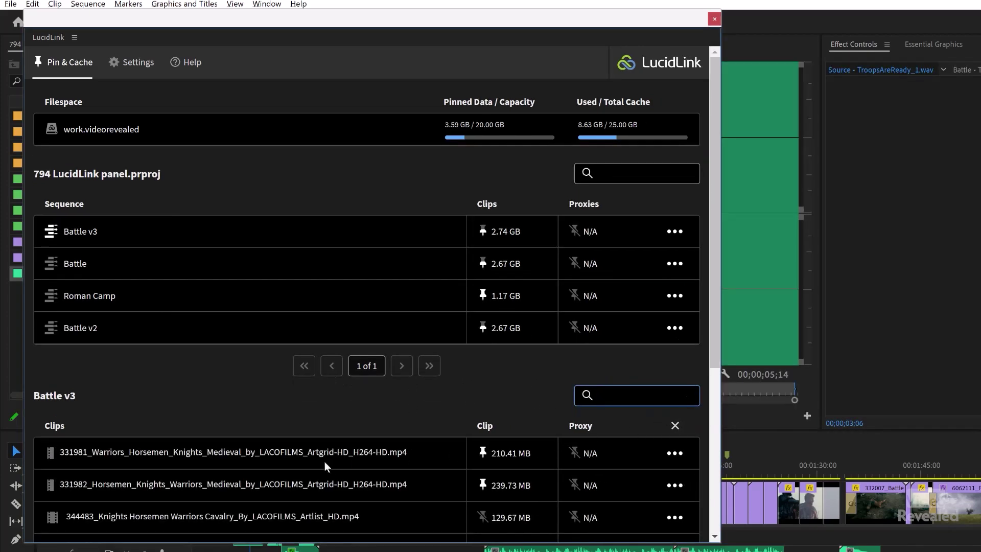
Step: Send the 331967 Knights Horses Cavalry Battle clip to the Source monitor
scroll(286, 466, down, 5)
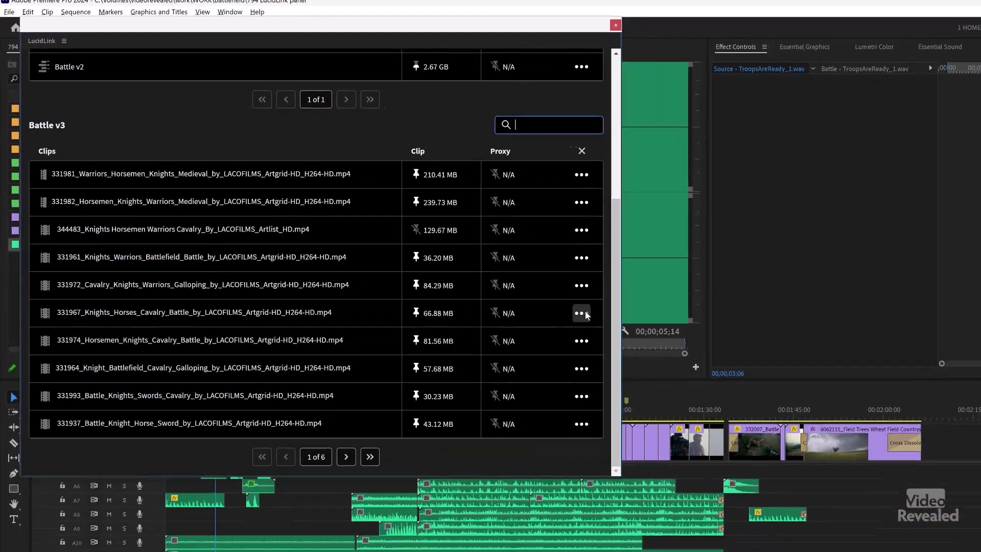
click(676, 354)
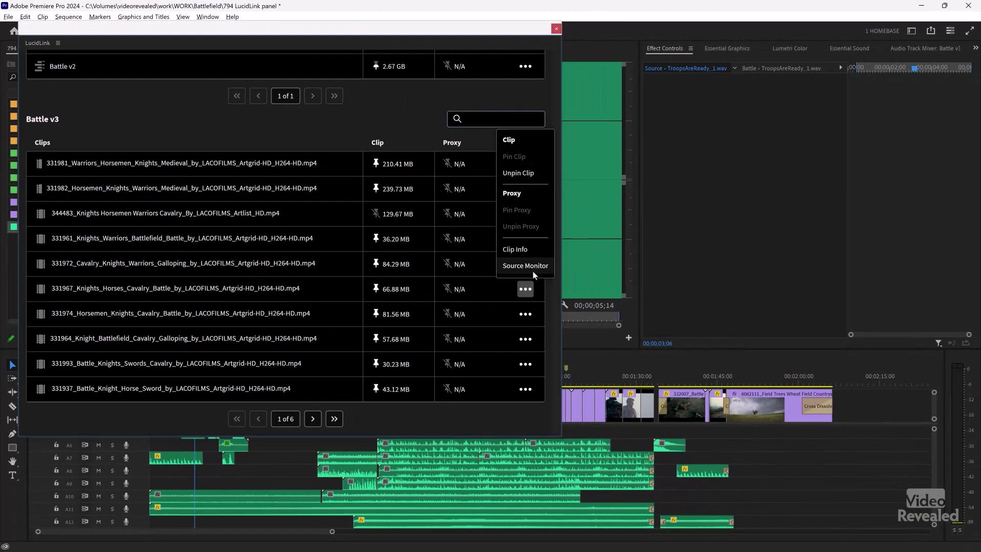
click(532, 265)
Step: Move the LucidLink panel aside to check the source, then close the panel
drag(470, 44, 767, 277)
drag(536, 295, 412, 73)
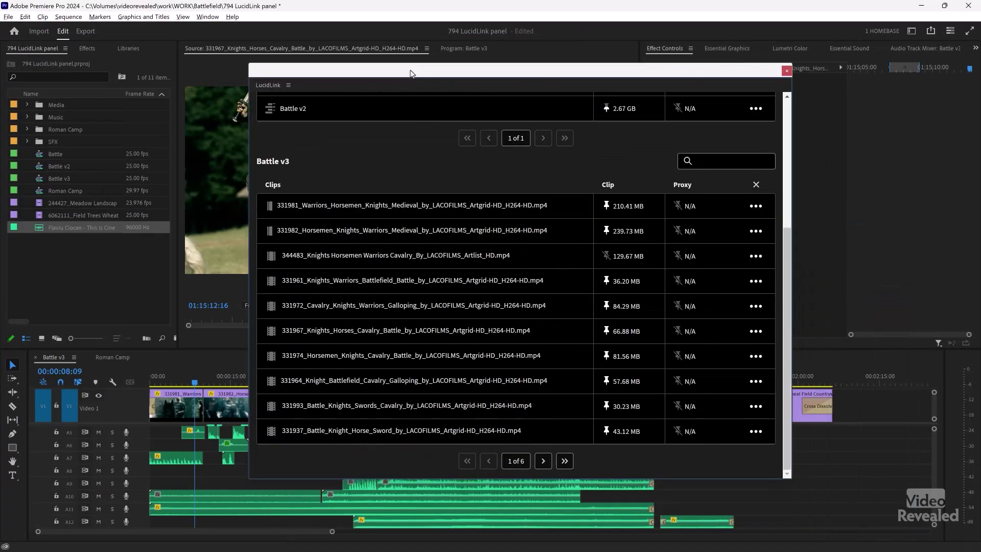
click(786, 71)
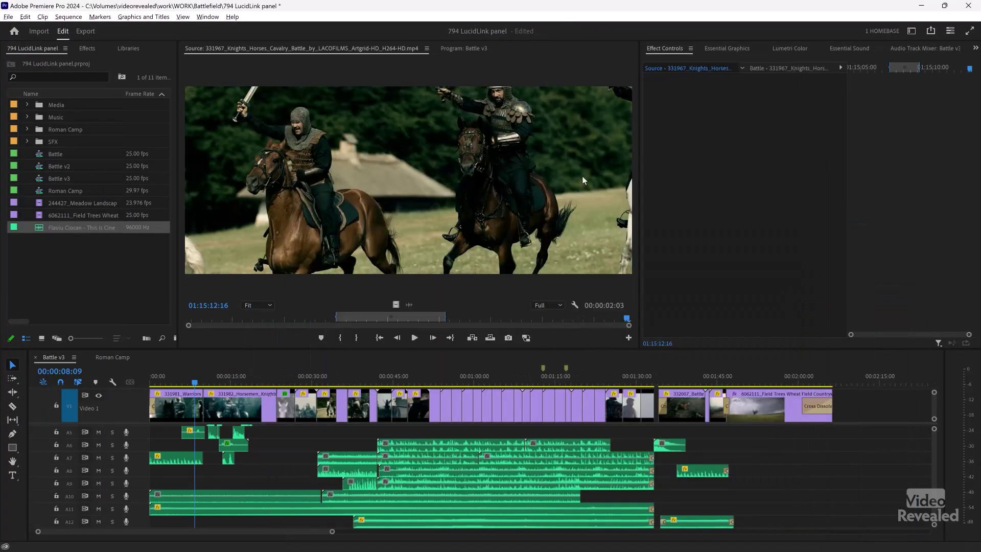
Step: Reopen the LucidLink extension panel from Window > Extensions
click(208, 17)
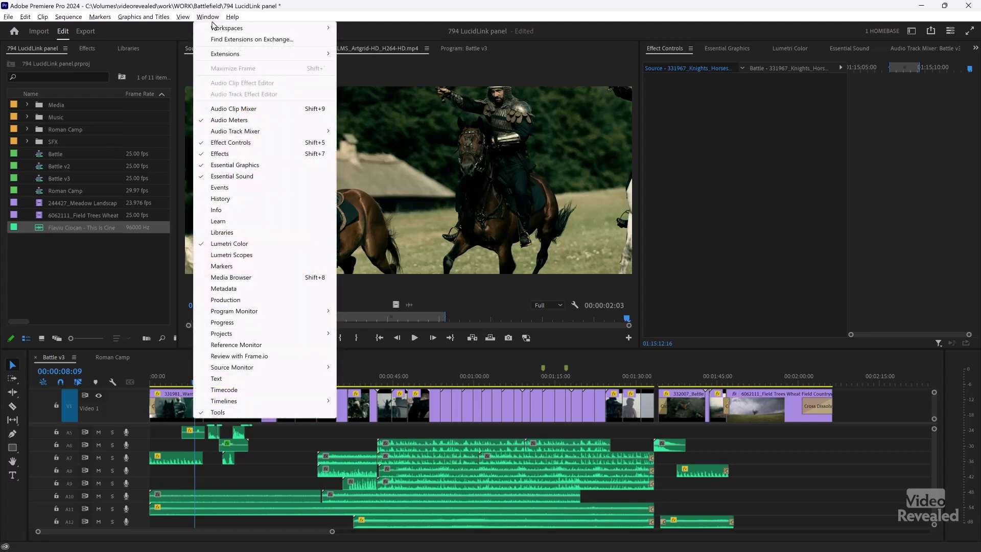
mouse_move(255, 53)
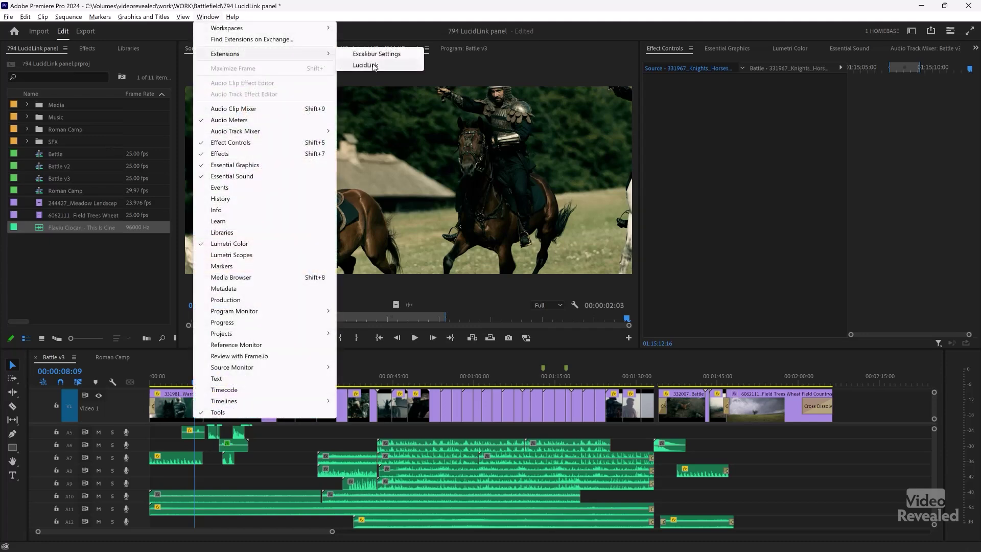
click(373, 63)
Step: Move the LucidLink panel to the upper left, enlarge it, and open Battle v3's actions menu
drag(388, 70, 154, 43)
drag(369, 321, 502, 419)
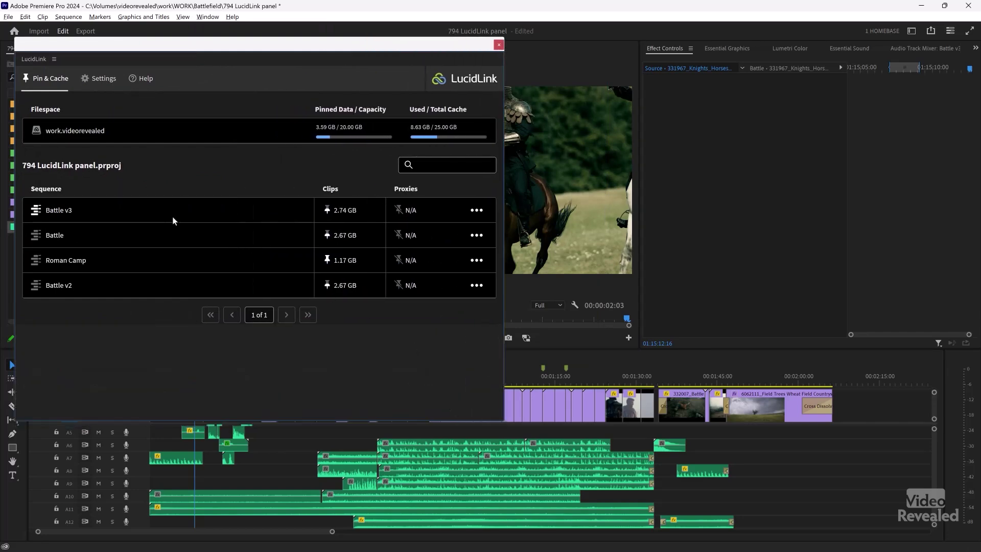
click(478, 211)
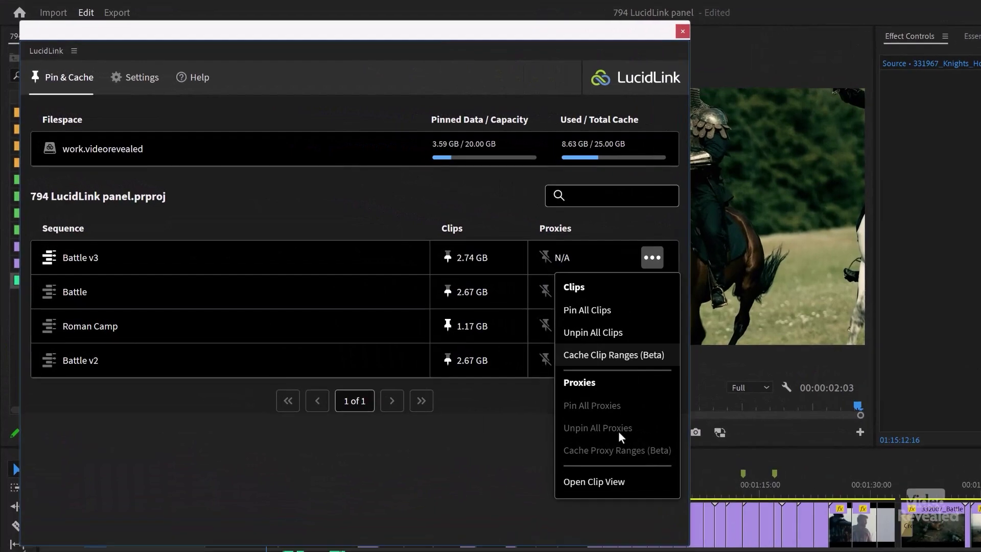
Step: List Battle v3's clips in the LucidLink panel and open the first clip's options
click(595, 482)
drag(584, 15, 581, 14)
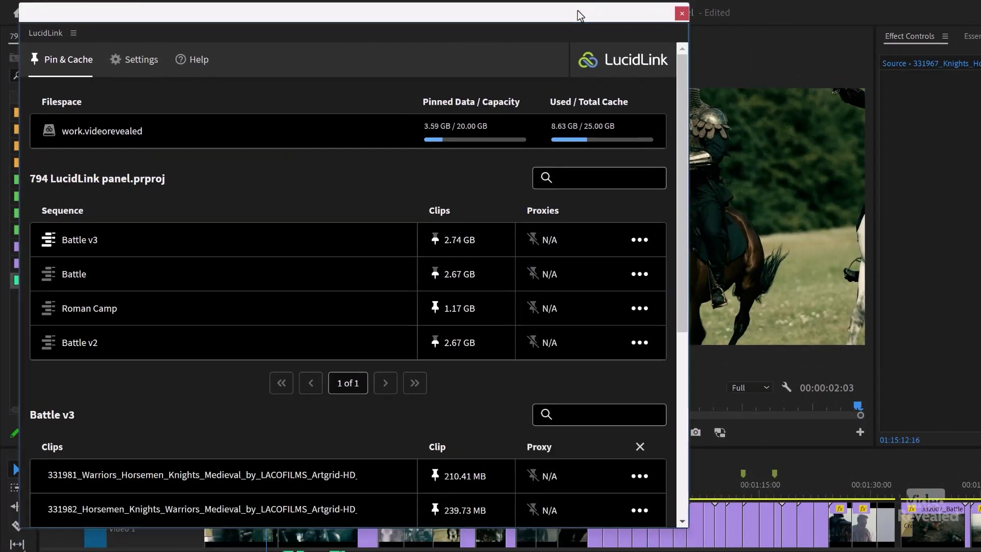
scroll(624, 409, down, 6)
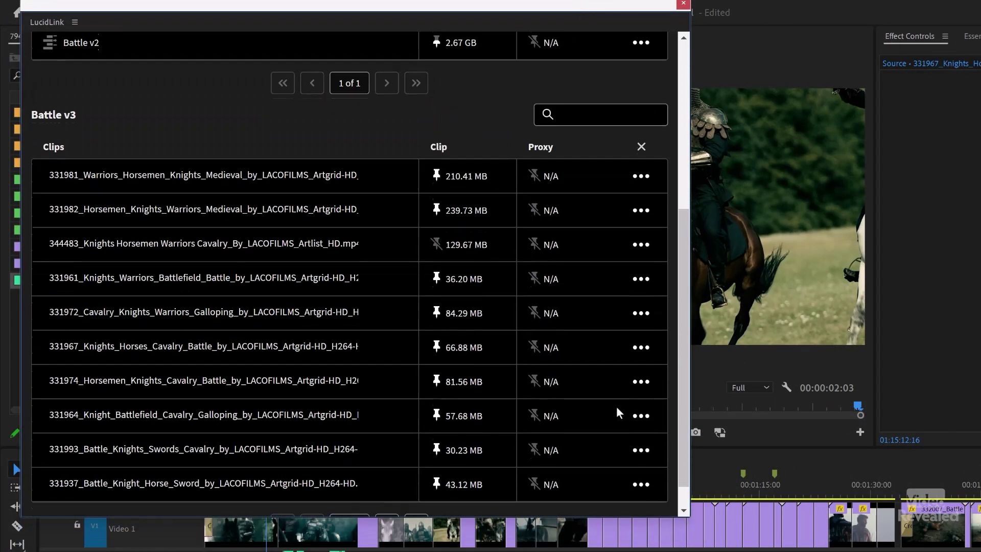
click(642, 145)
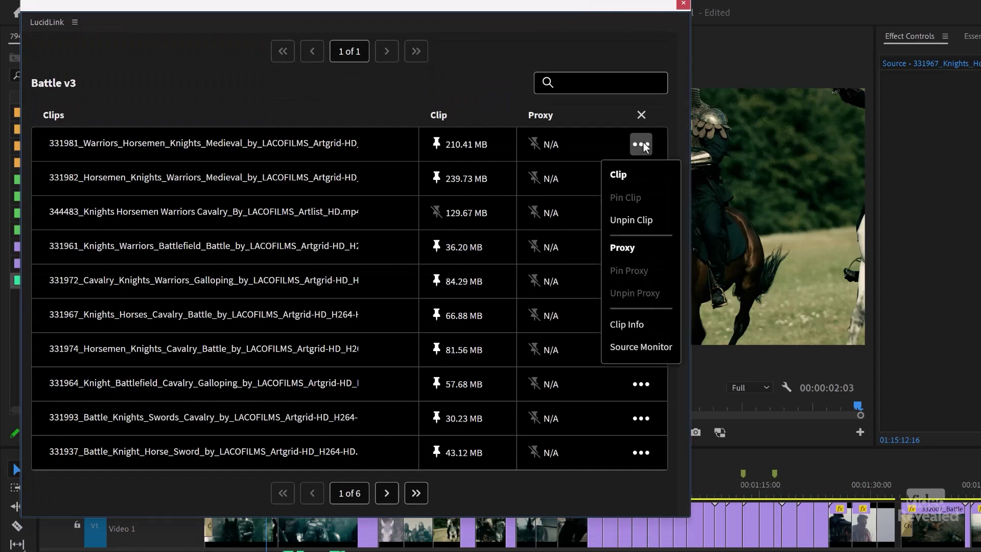
Step: Copy the 331981 Warriors clip's LucidLink link from Clip Info, then close the details
click(632, 327)
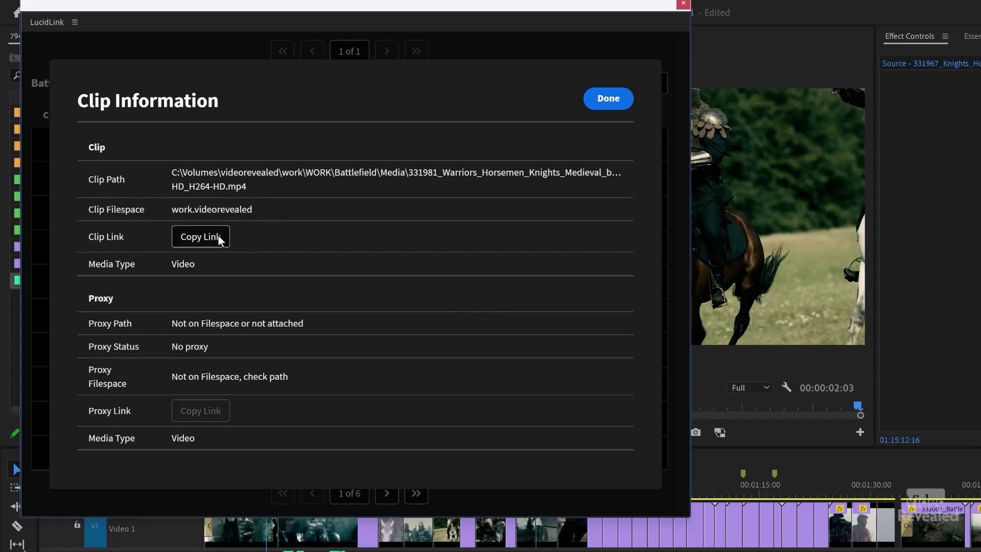
click(204, 241)
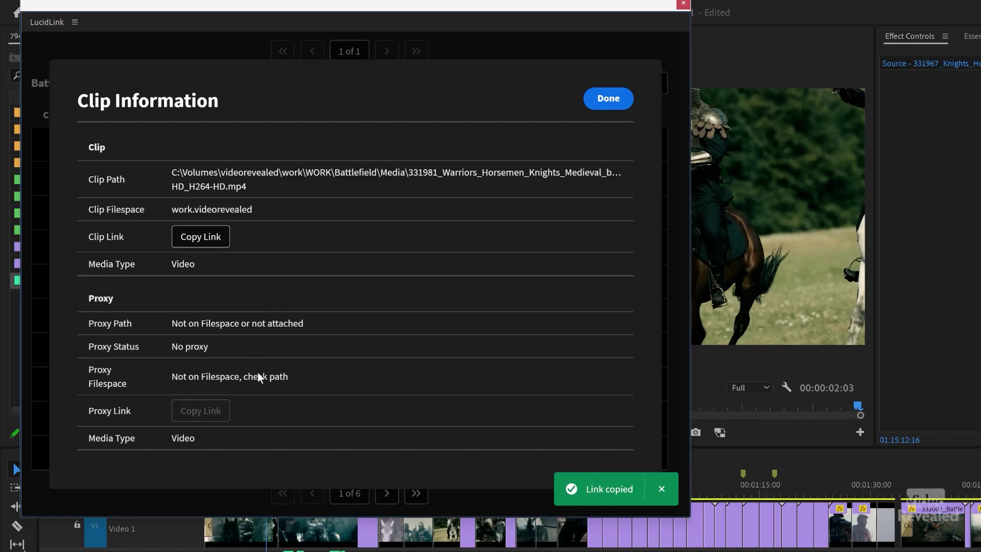
click(608, 100)
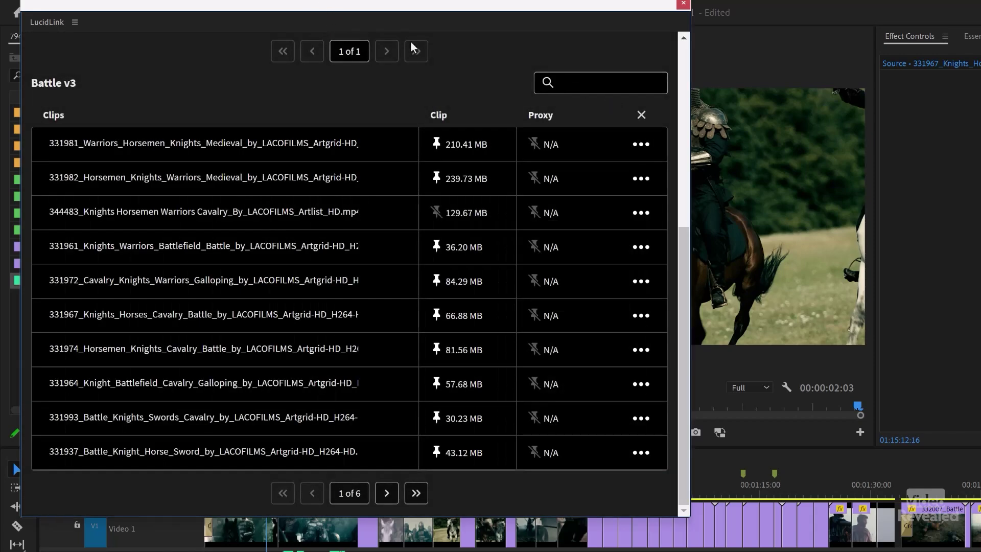
scroll(479, 84, up, 6)
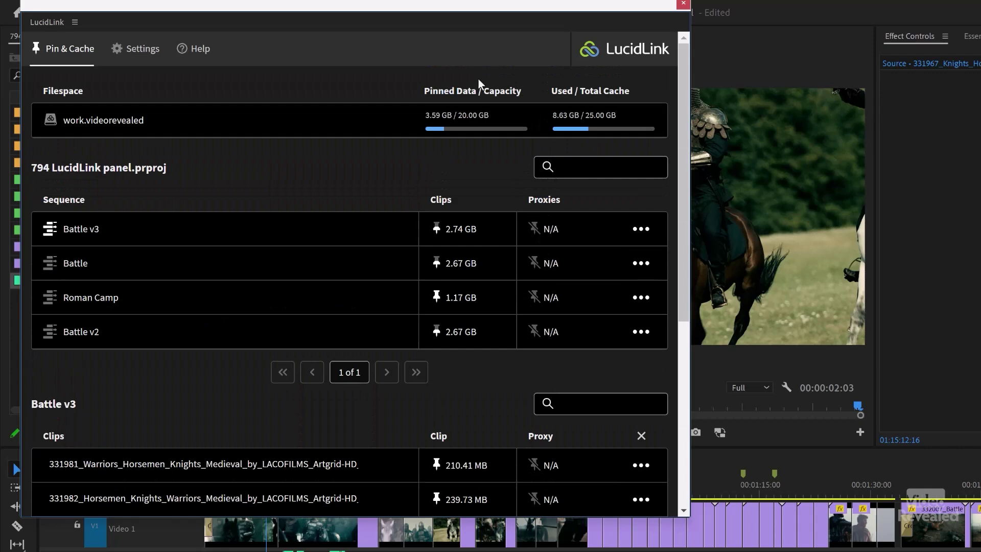
Step: Switch the LucidLink panel to its Settings tab
click(144, 52)
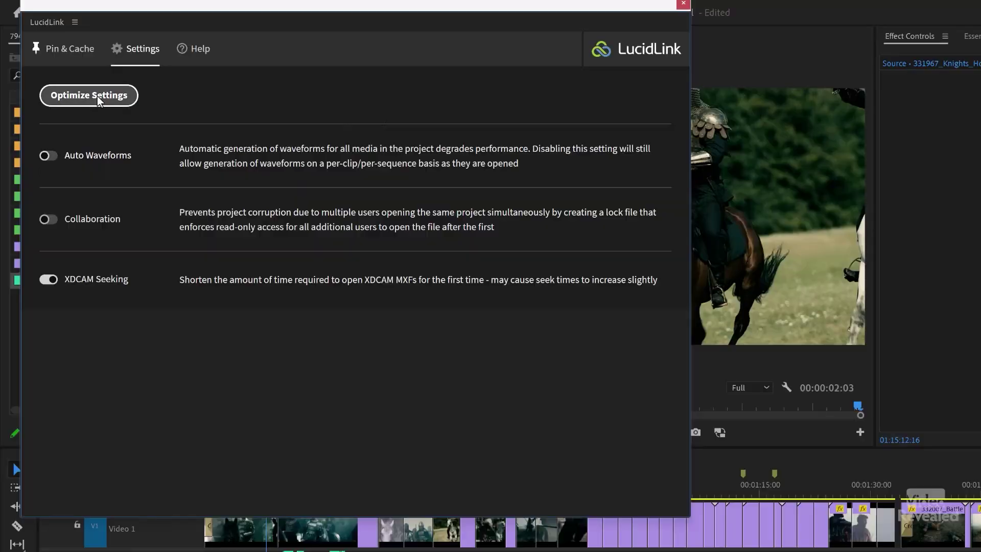
Step: Optimize LucidLink settings so Auto Waveforms, Collaboration and XDCAM Seeking are enabled
click(92, 97)
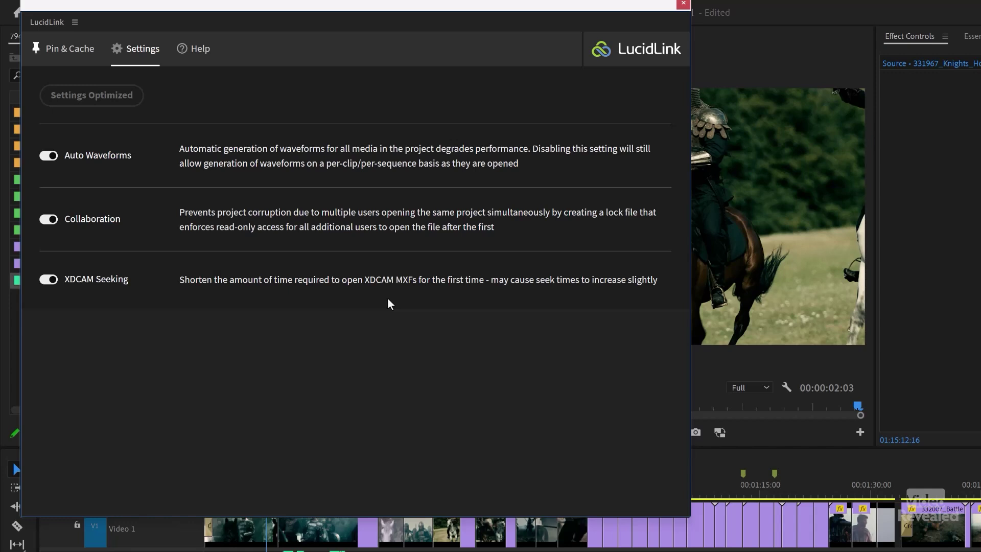
Step: Close the LucidLink panel and play the Battle v3 sequence full screen
click(80, 51)
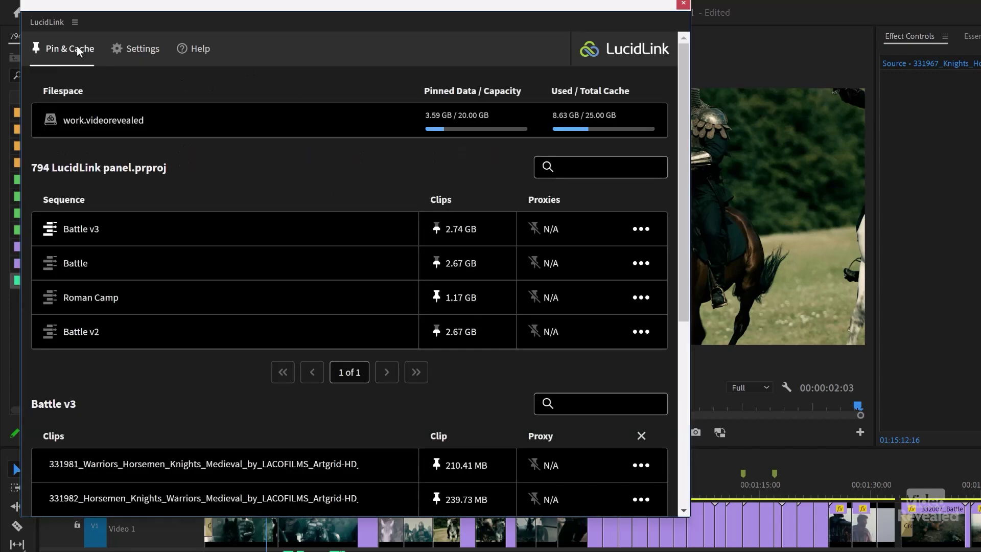
click(684, 4)
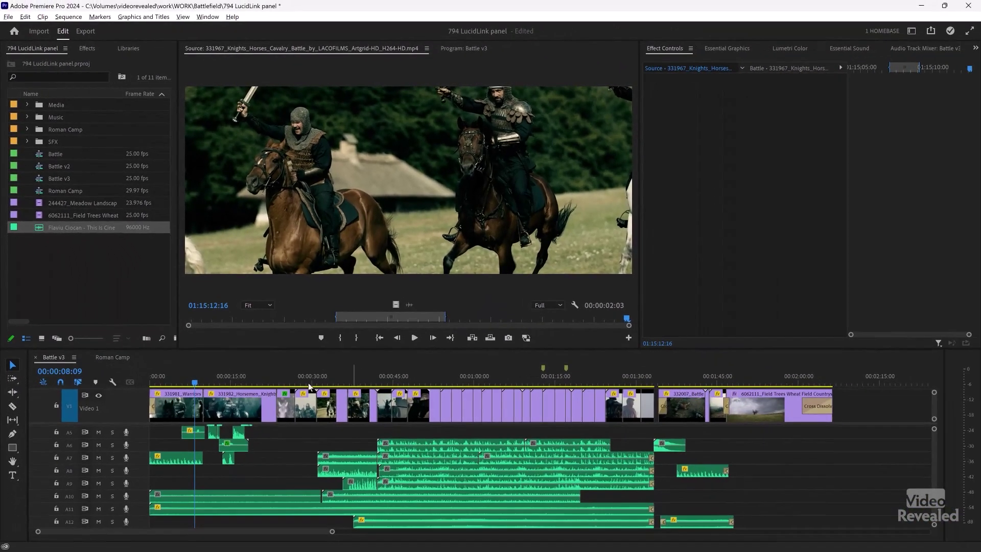
click(307, 492)
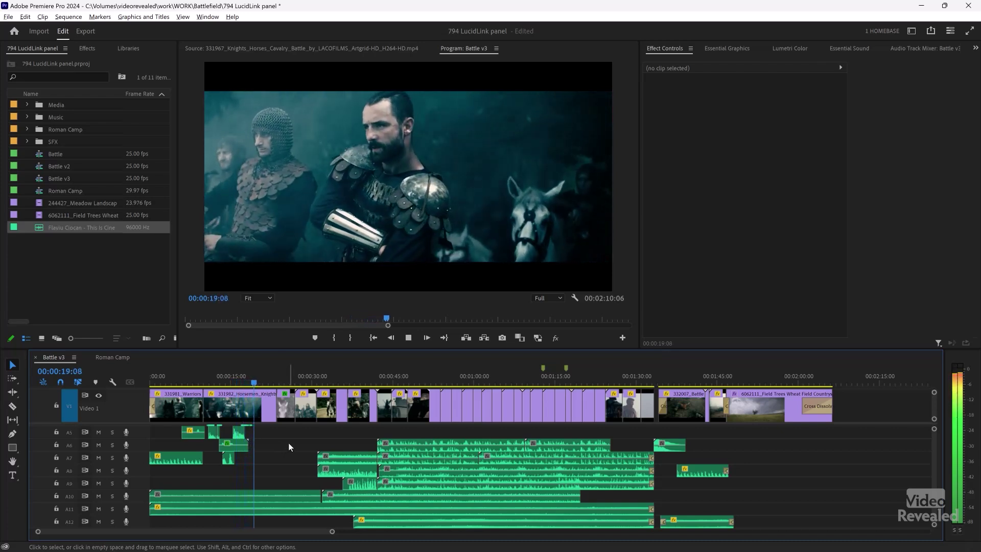
key(ctrl+grave)
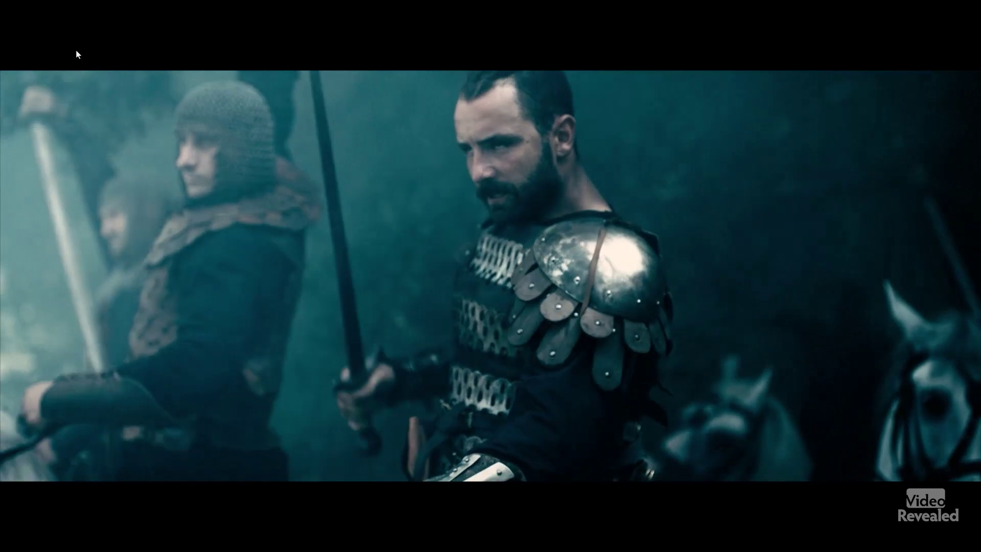